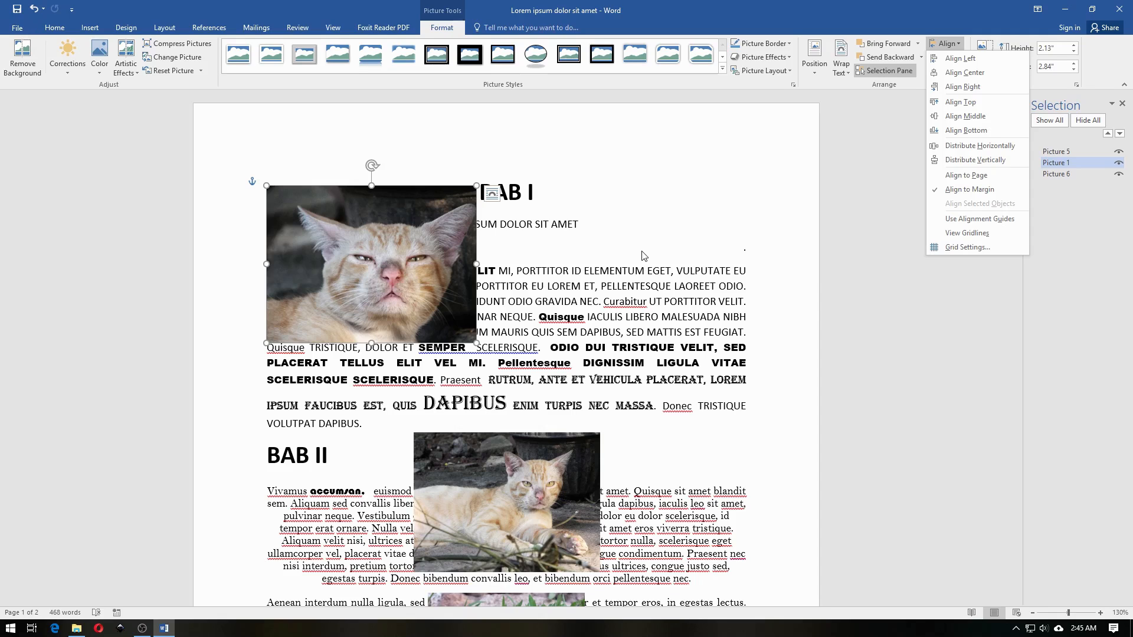
pyautogui.scroll(-2, 644, 257)
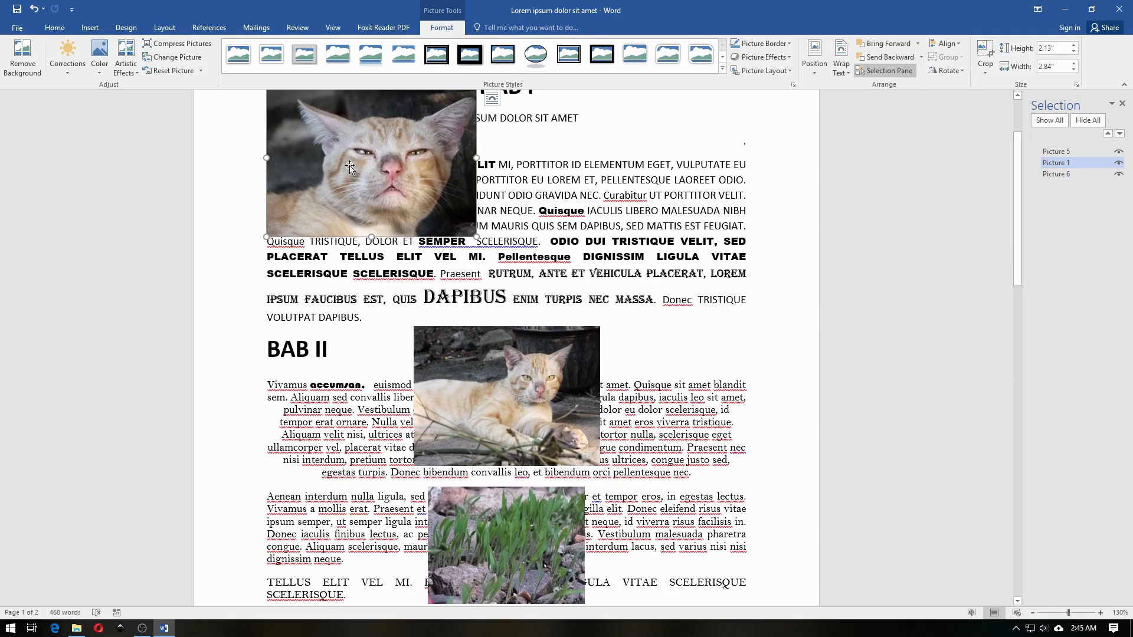
pyautogui.keyDown('ctrl'); pyautogui.click(474, 434); pyautogui.keyUp('ctrl')
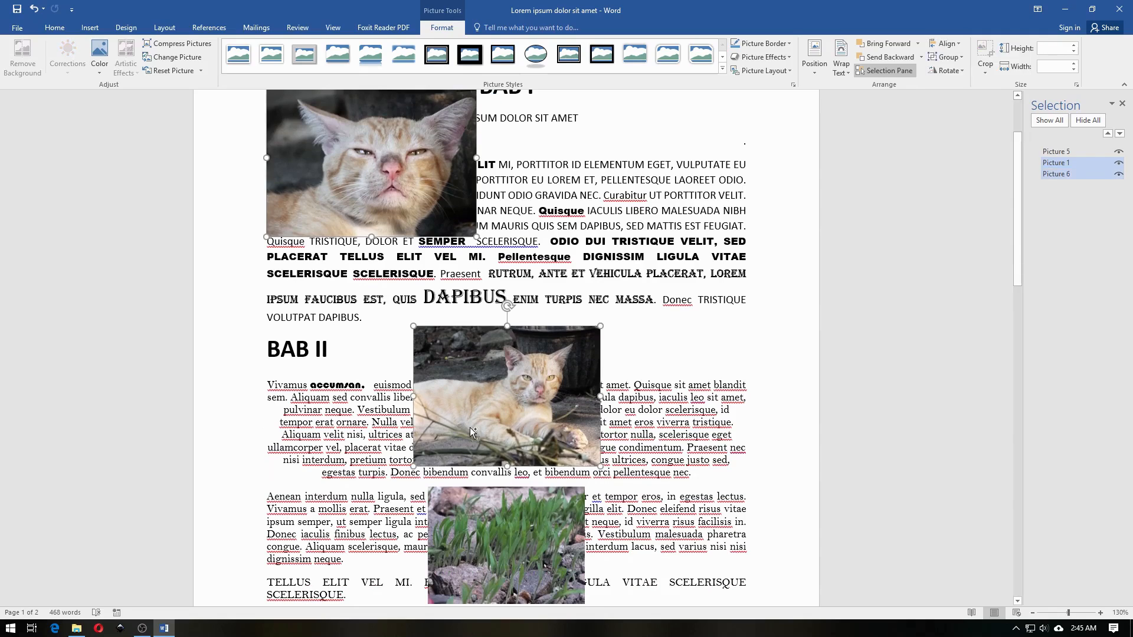
pyautogui.keyDown('ctrl'); pyautogui.click(476, 522); pyautogui.keyUp('ctrl')
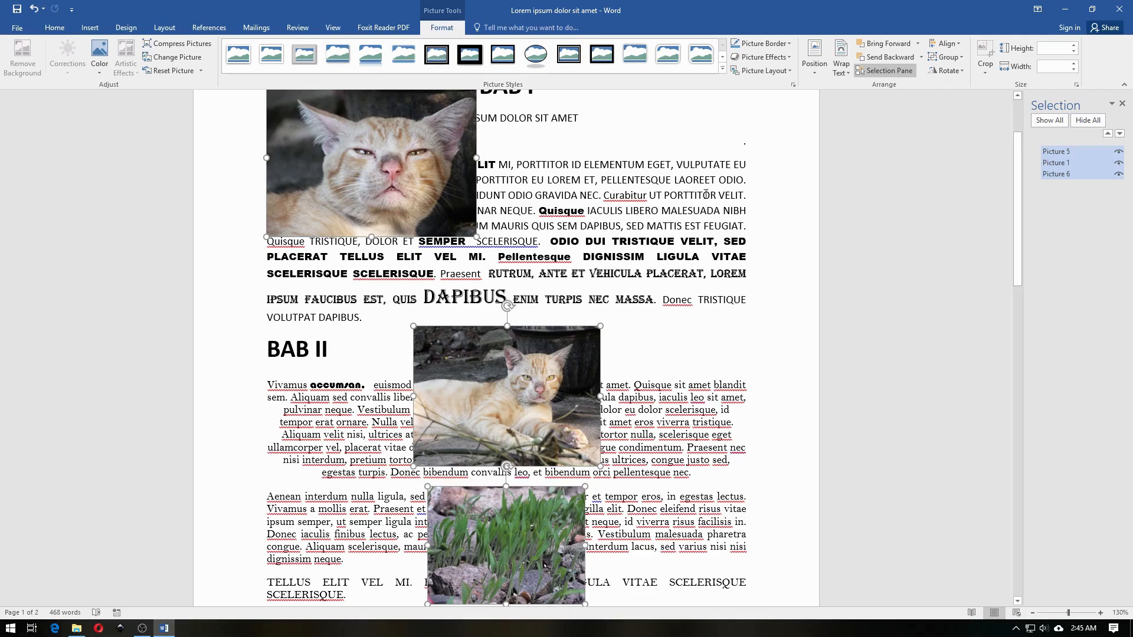
# Step: Rename the close-up cat picture beside the BAB I text as "Picture 2" in the document's object list
pyautogui.click(392, 206)
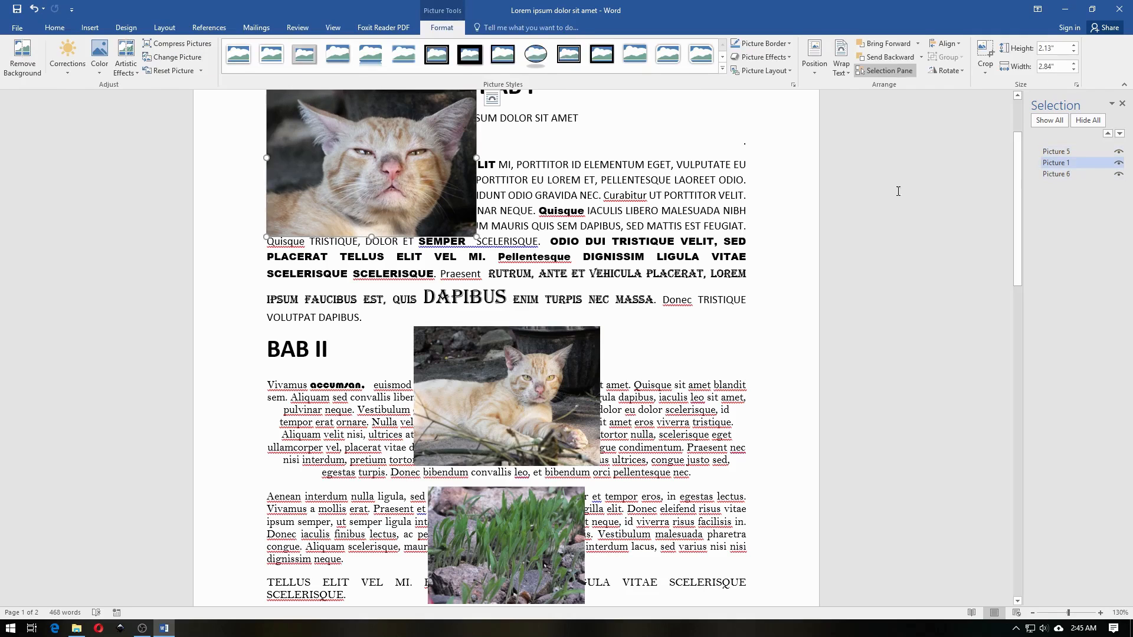
pyautogui.click(1072, 163)
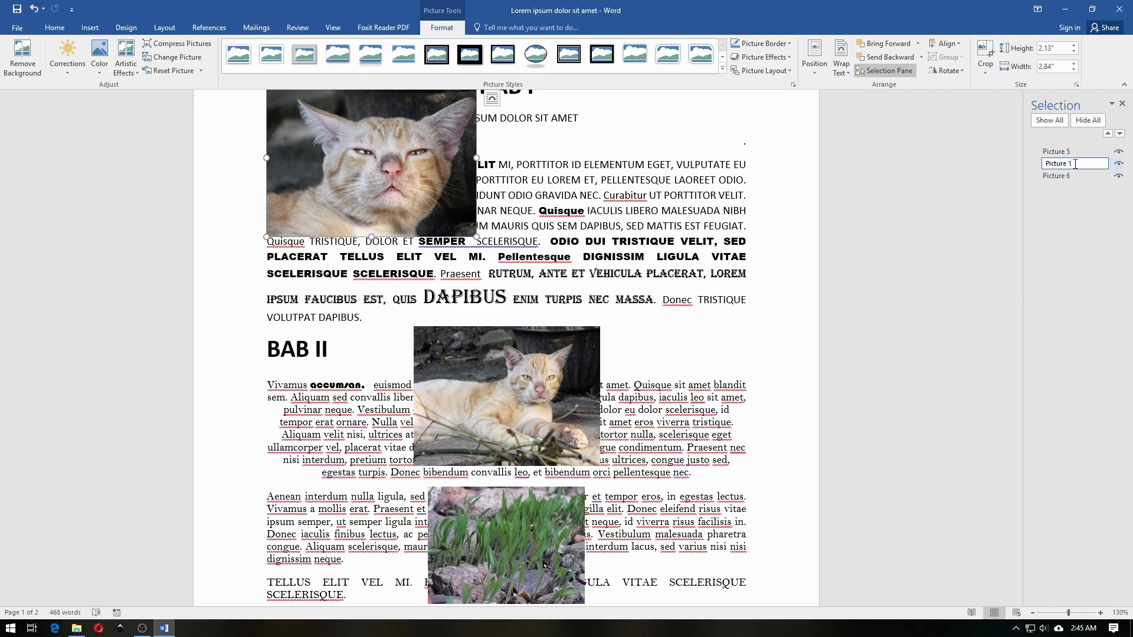
pyautogui.press('BackSpace')
pyautogui.write('2')
pyautogui.press('Return')
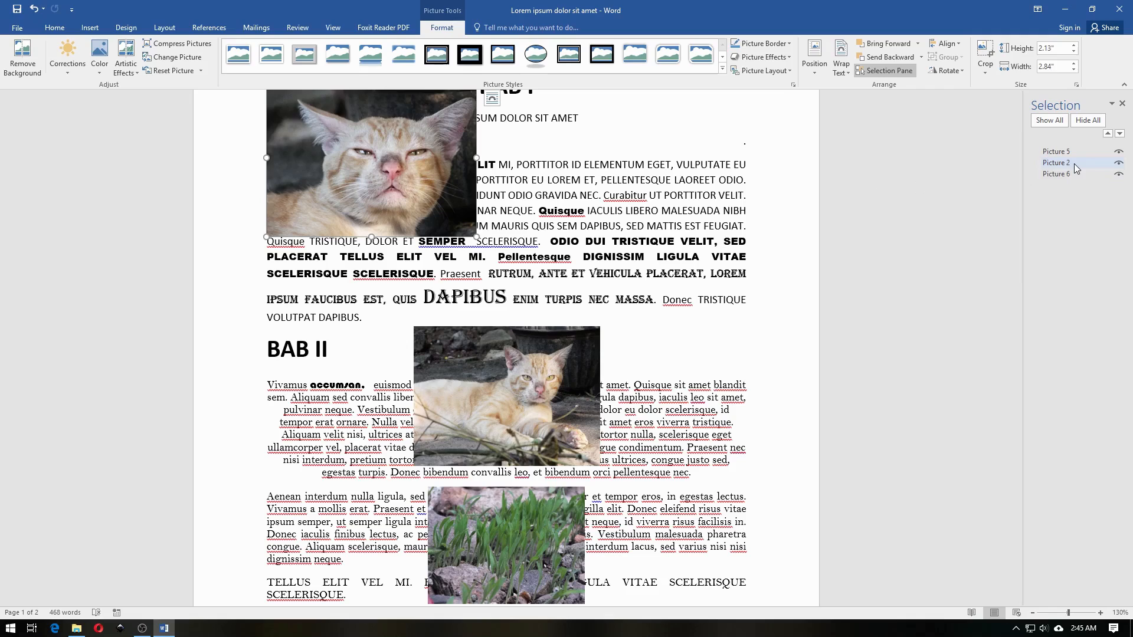
# Step: Rename the lying cat picture beside the BAB II text as "Picture 3"
pyautogui.click(521, 399)
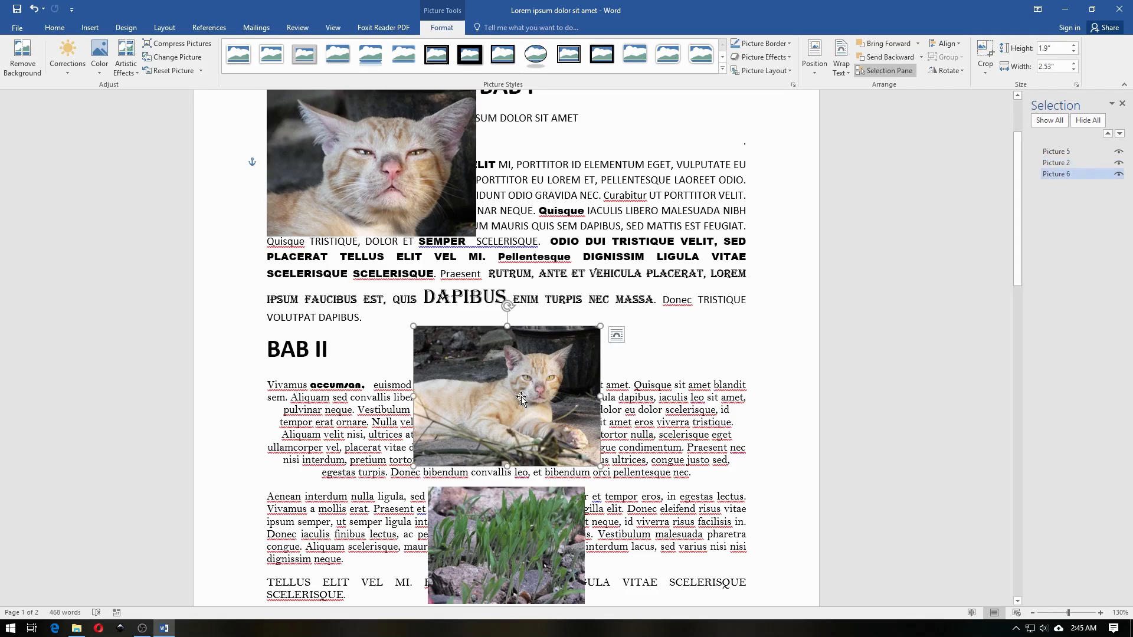
pyautogui.click(1076, 175)
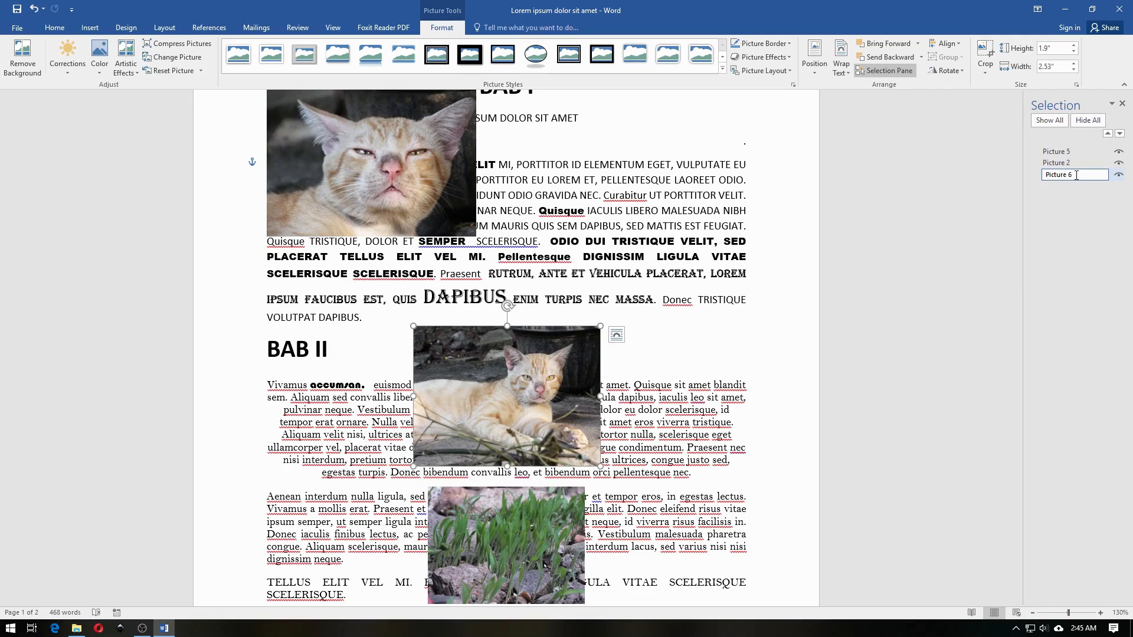
pyautogui.press('BackSpace')
pyautogui.write('3')
pyautogui.press('Return')
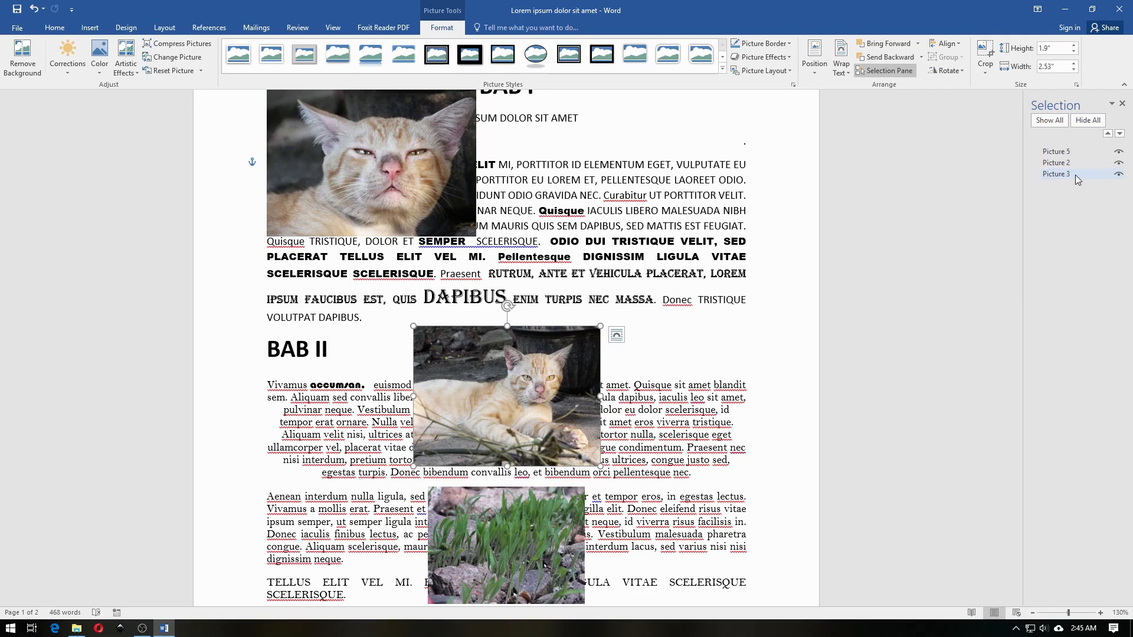
# Step: Rename the green plants picture below the lying cat as "Picture 1"
pyautogui.click(1055, 151)
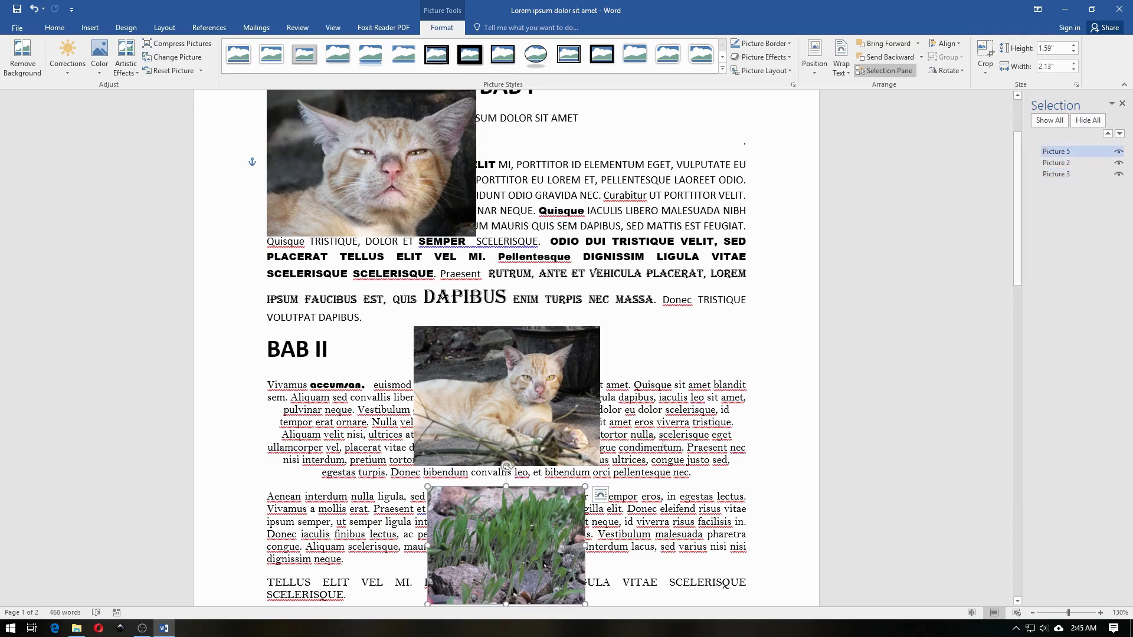
pyautogui.click(1083, 151)
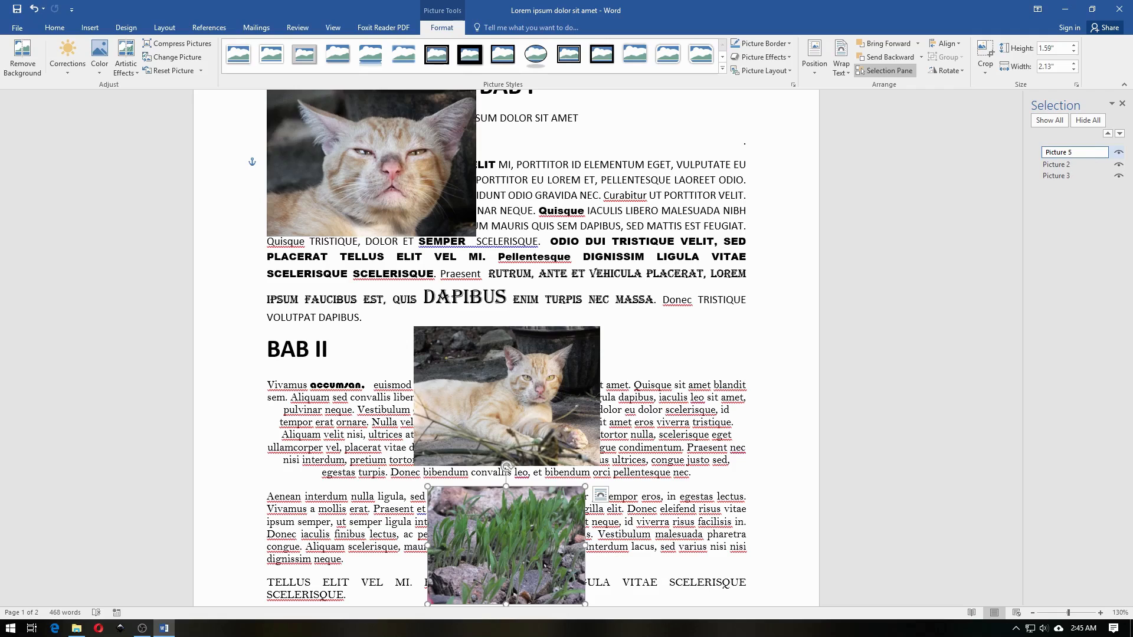
pyautogui.write('1')
pyautogui.press('Return')
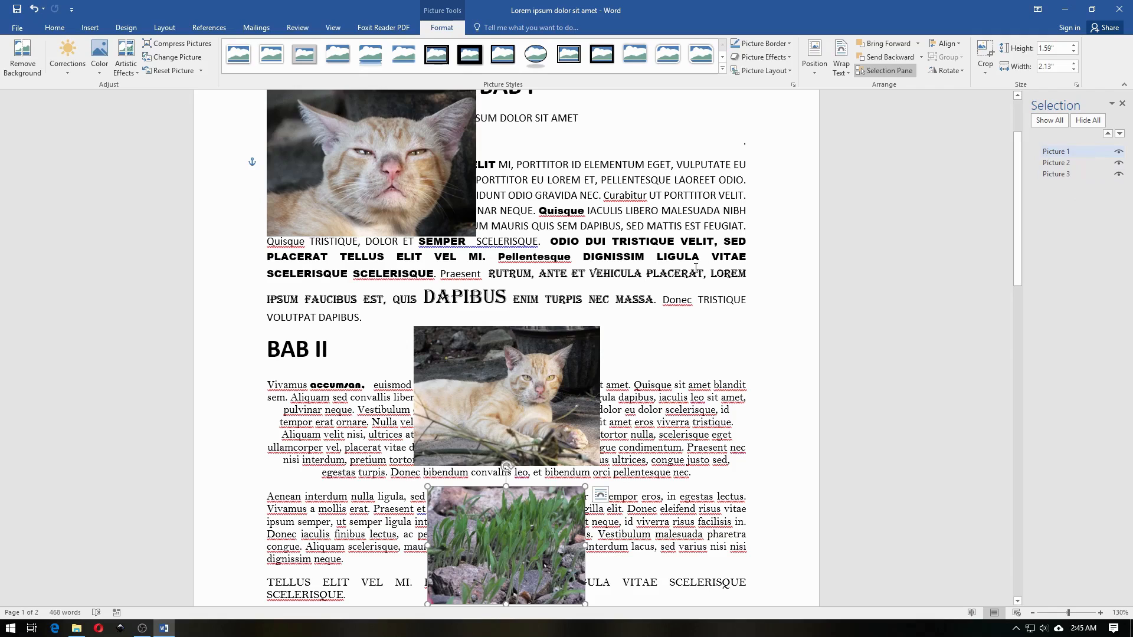
# Step: Select the two cat pictures and the plants picture together and distribute them horizontally relative to the margins
pyautogui.click(434, 177)
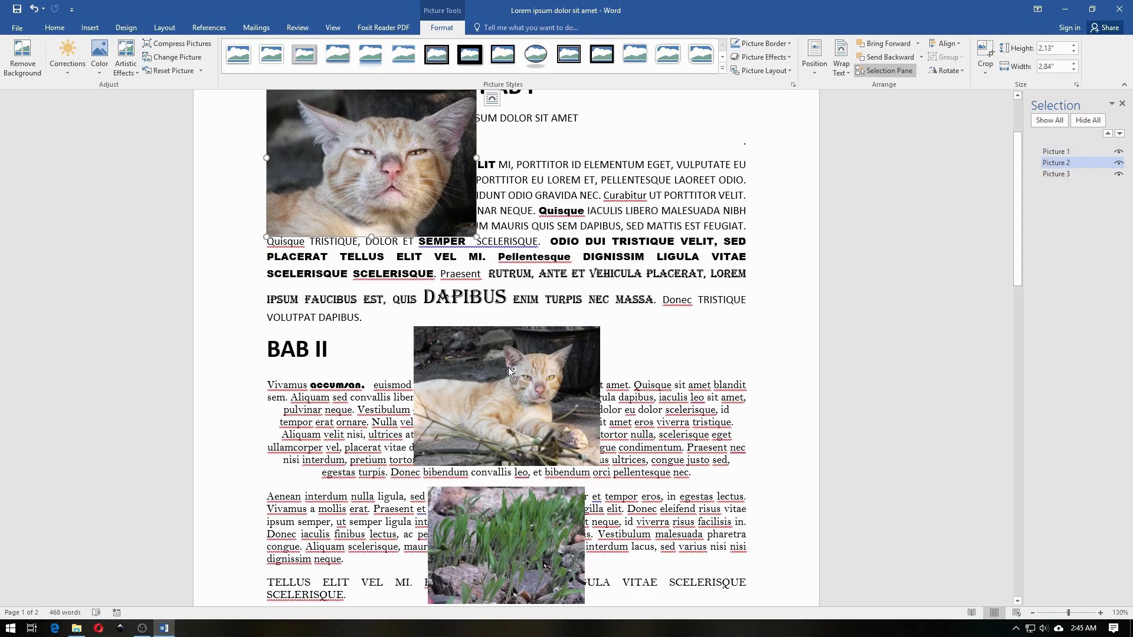
pyautogui.keyDown('ctrl'); pyautogui.click(498, 402); pyautogui.keyUp('ctrl')
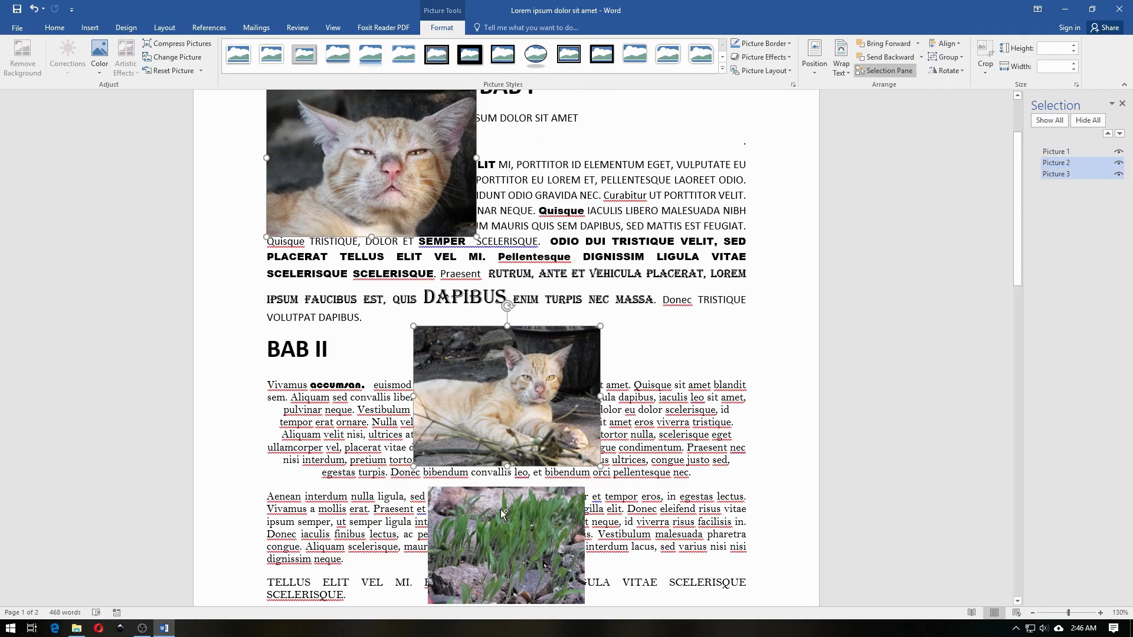
pyautogui.keyDown('ctrl'); pyautogui.click(503, 534); pyautogui.keyUp('ctrl')
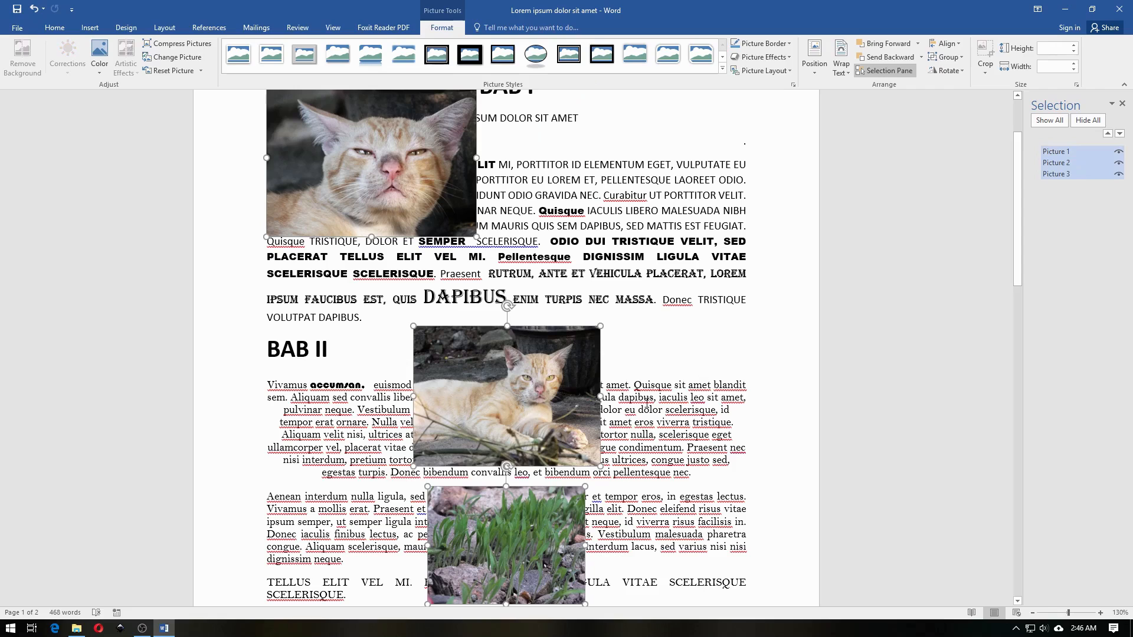
pyautogui.scroll(2, 550, 399)
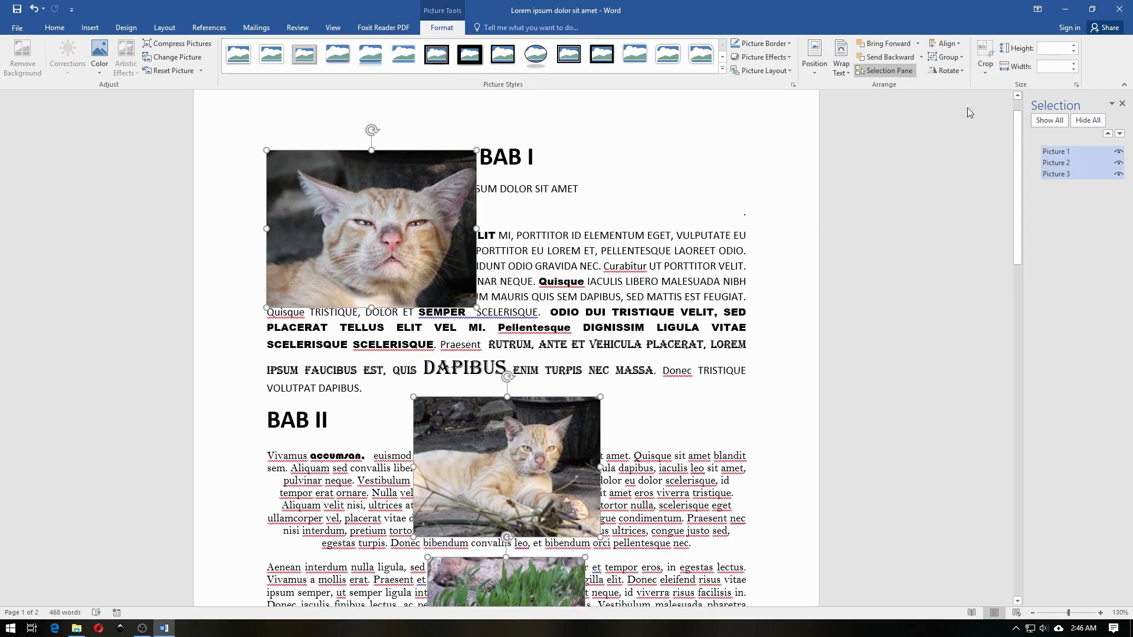
pyautogui.click(944, 43)
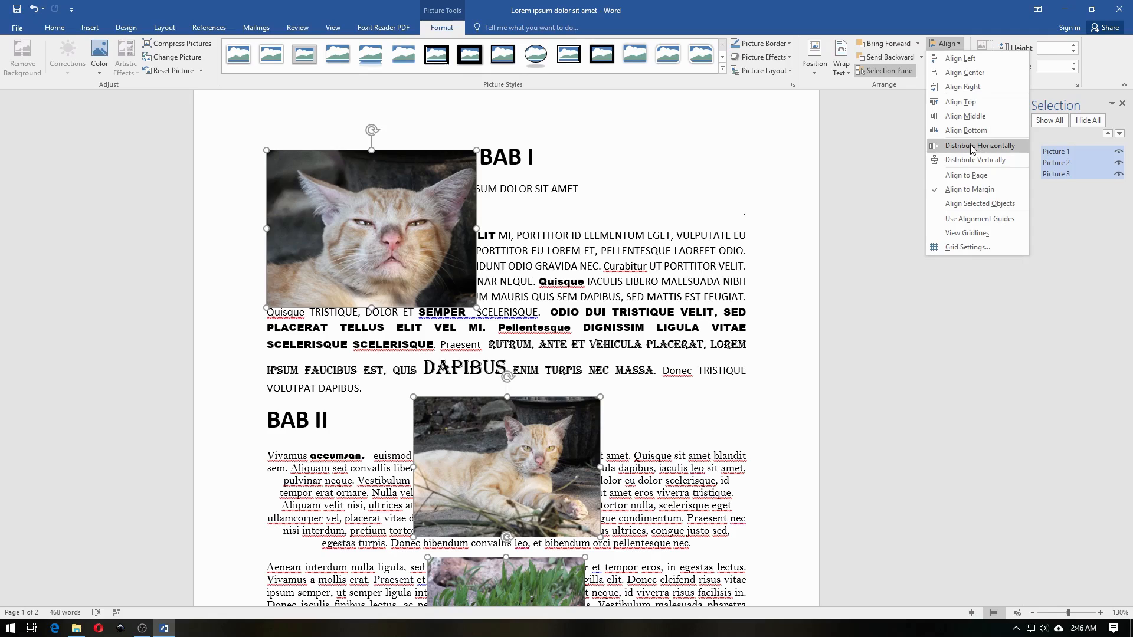
pyautogui.click(972, 149)
pyautogui.scroll(-3, 862, 215)
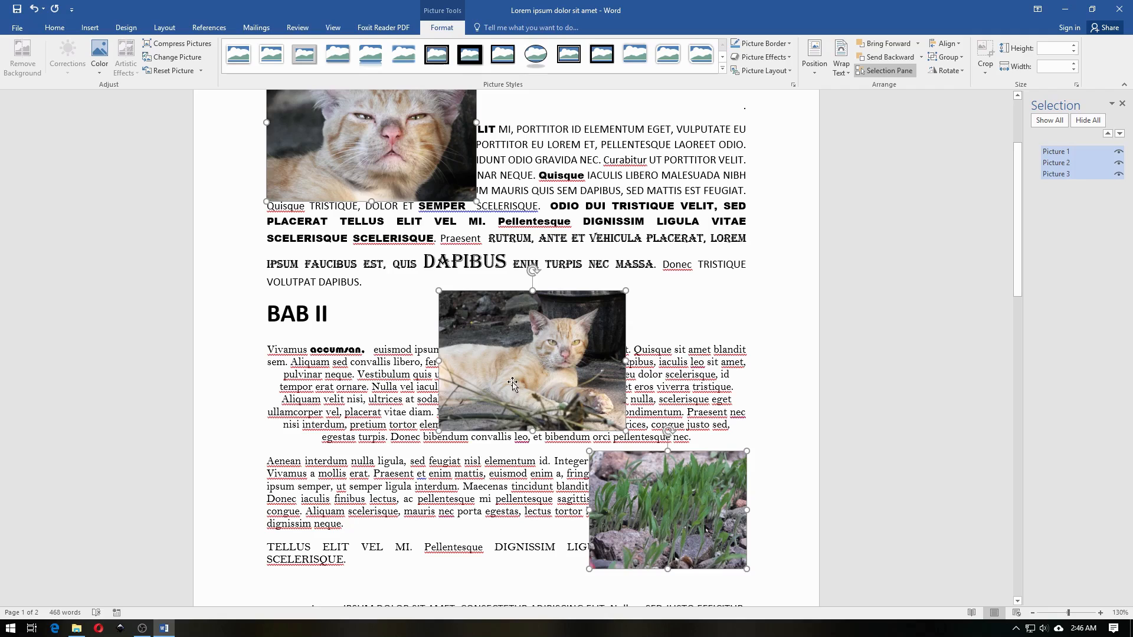
pyautogui.scroll(-1, 496, 362)
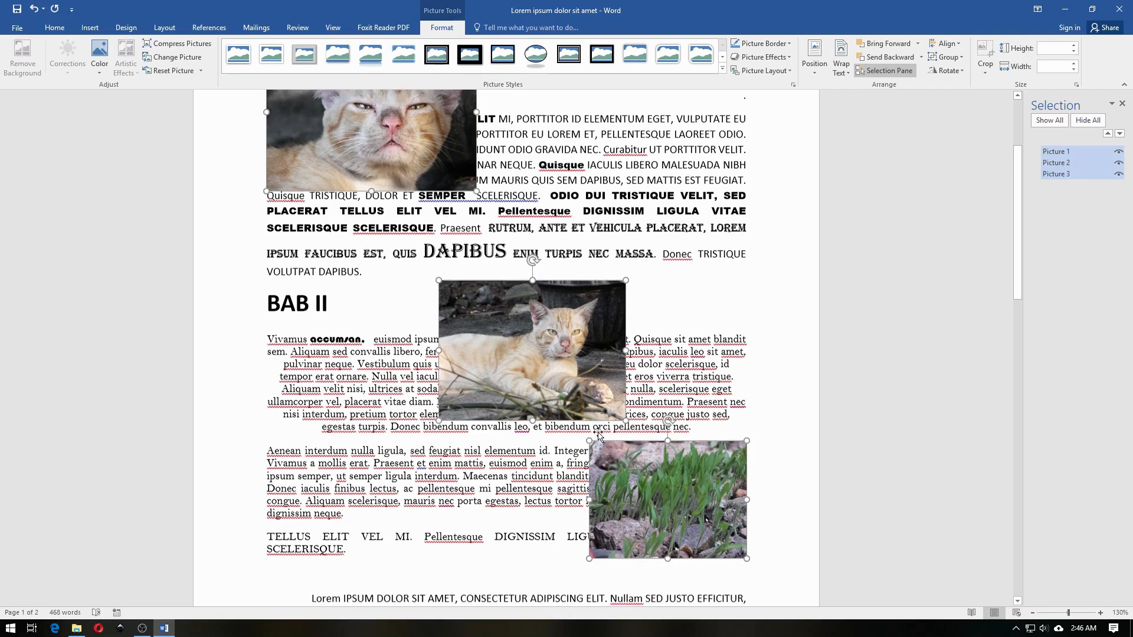
# Step: Distribute the three selected pictures vertically between the page margins
pyautogui.click(945, 43)
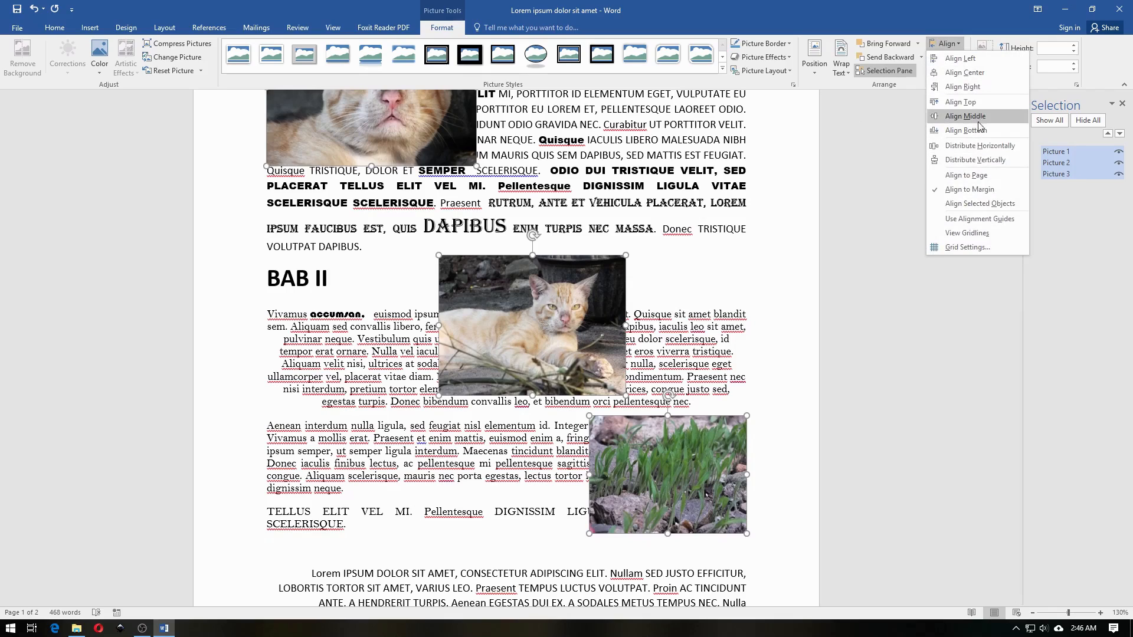
pyautogui.click(976, 160)
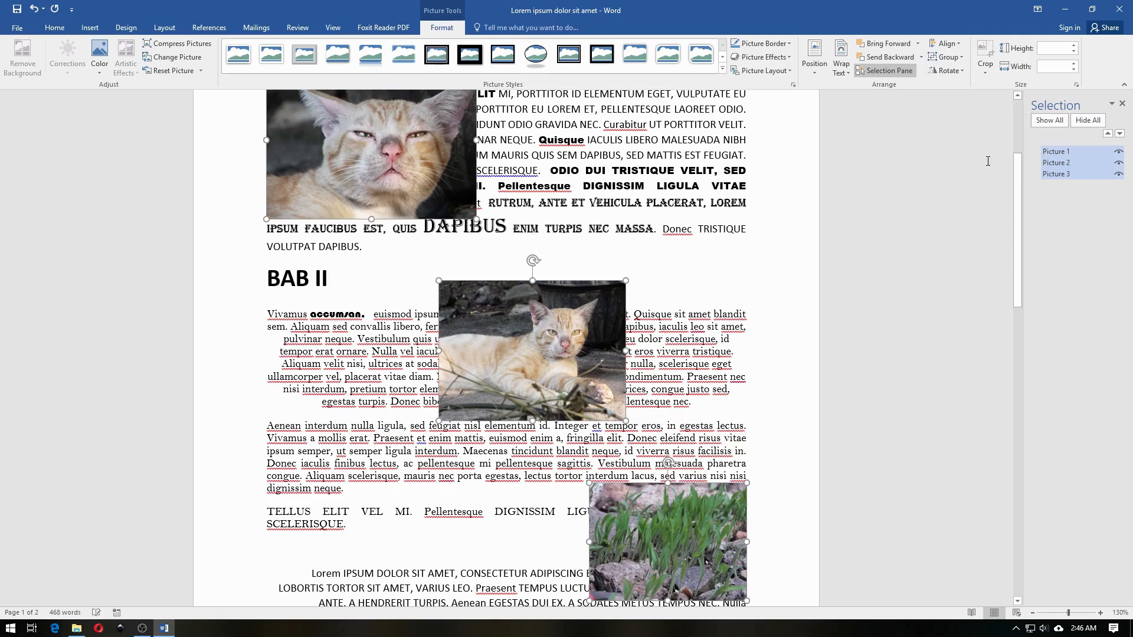
pyautogui.scroll(-3, 716, 258)
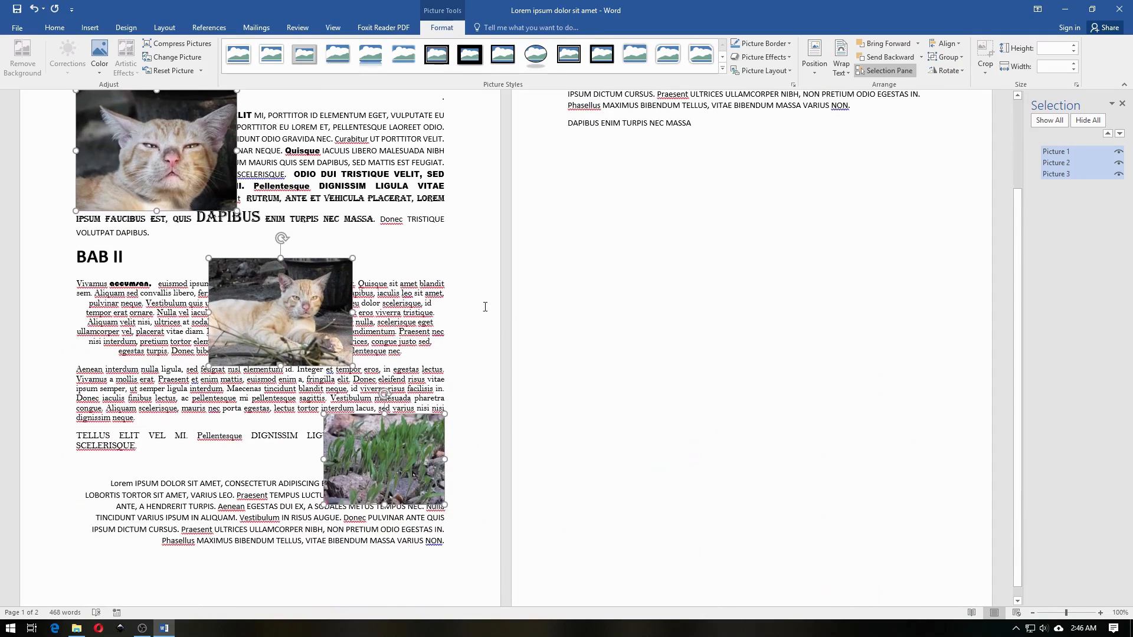
pyautogui.scroll(1, 485, 306)
pyautogui.scroll(1, 850, 118)
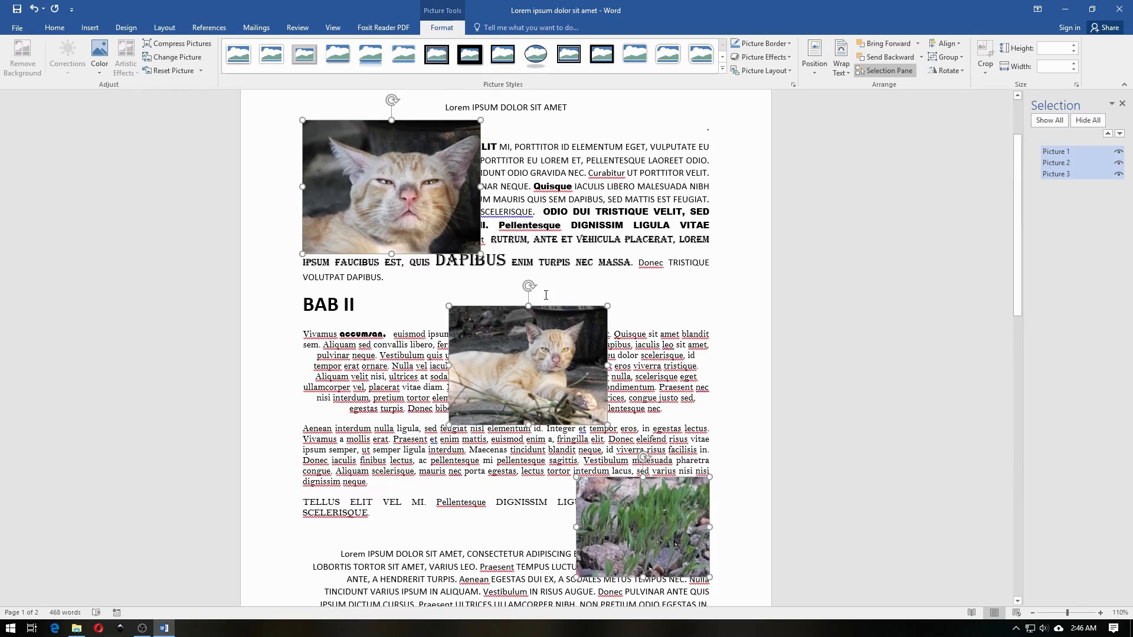
# Step: Align the three selected pictures to the left margin and to the vertical middle of the page
pyautogui.click(944, 43)
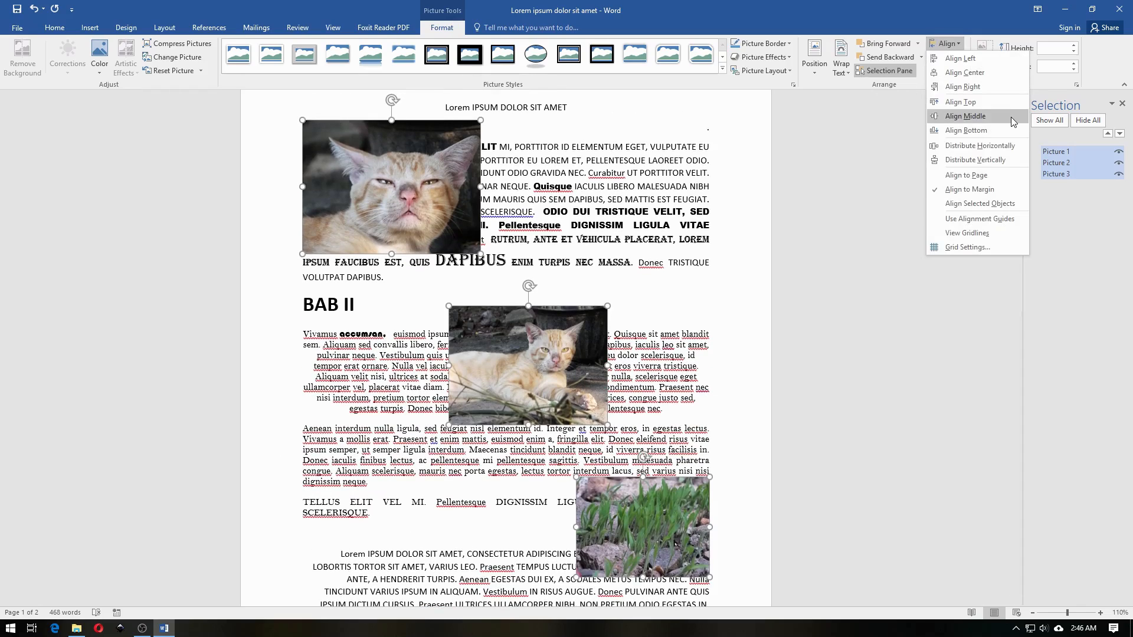
pyautogui.click(972, 63)
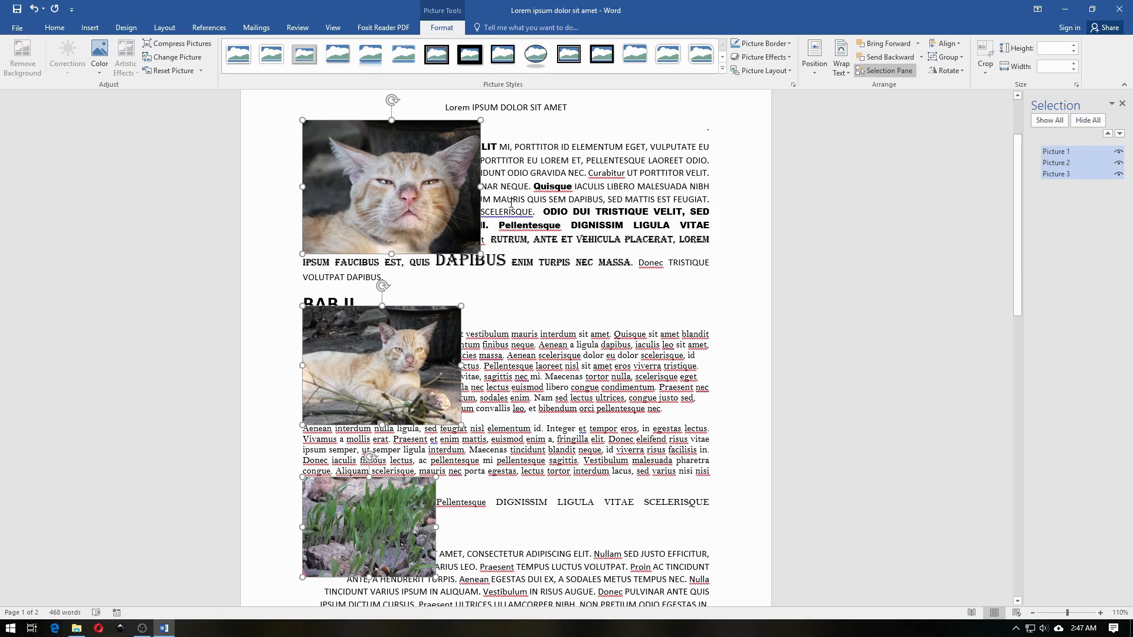
pyautogui.click(955, 46)
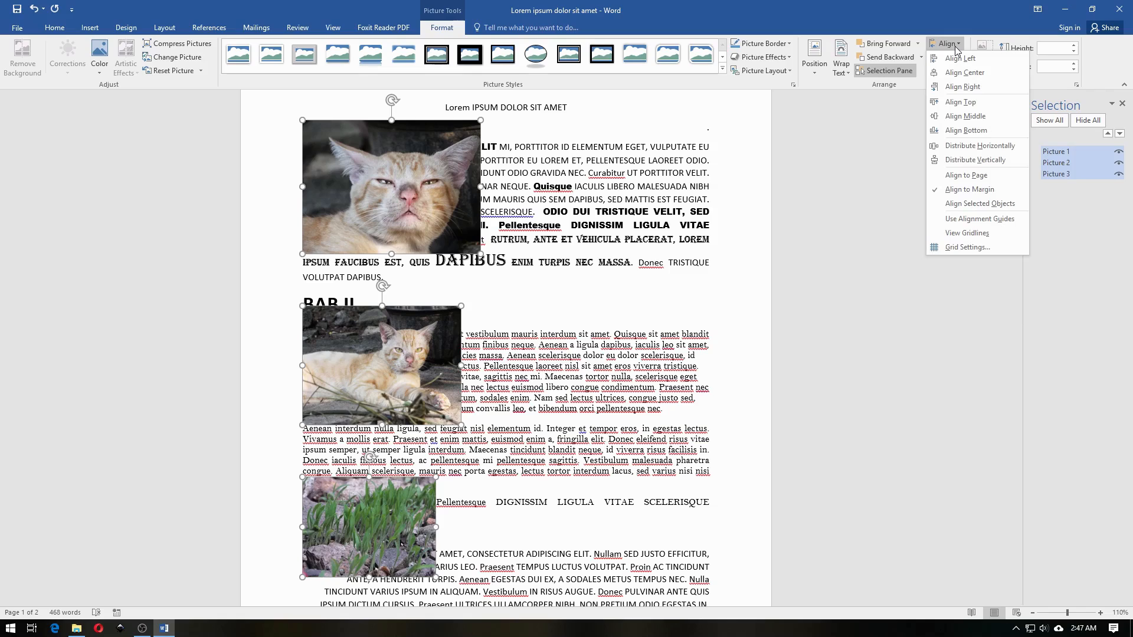
pyautogui.click(981, 116)
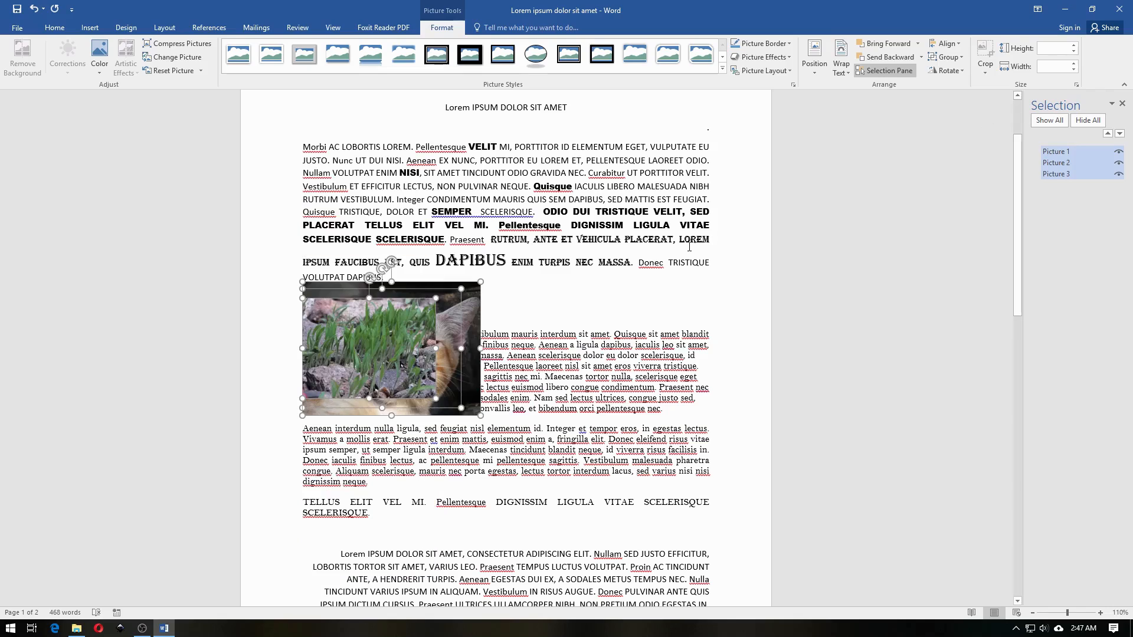
# Step: Distribute the three selected pictures vertically again, and finish by aligning them to the bottom margin
pyautogui.click(946, 44)
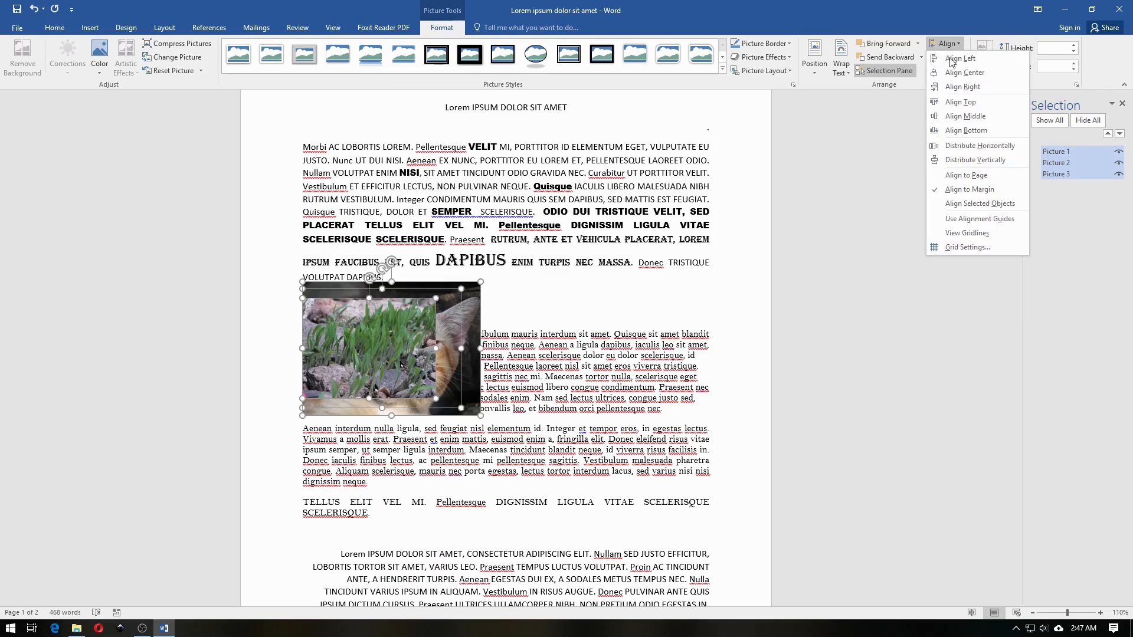
pyautogui.click(973, 161)
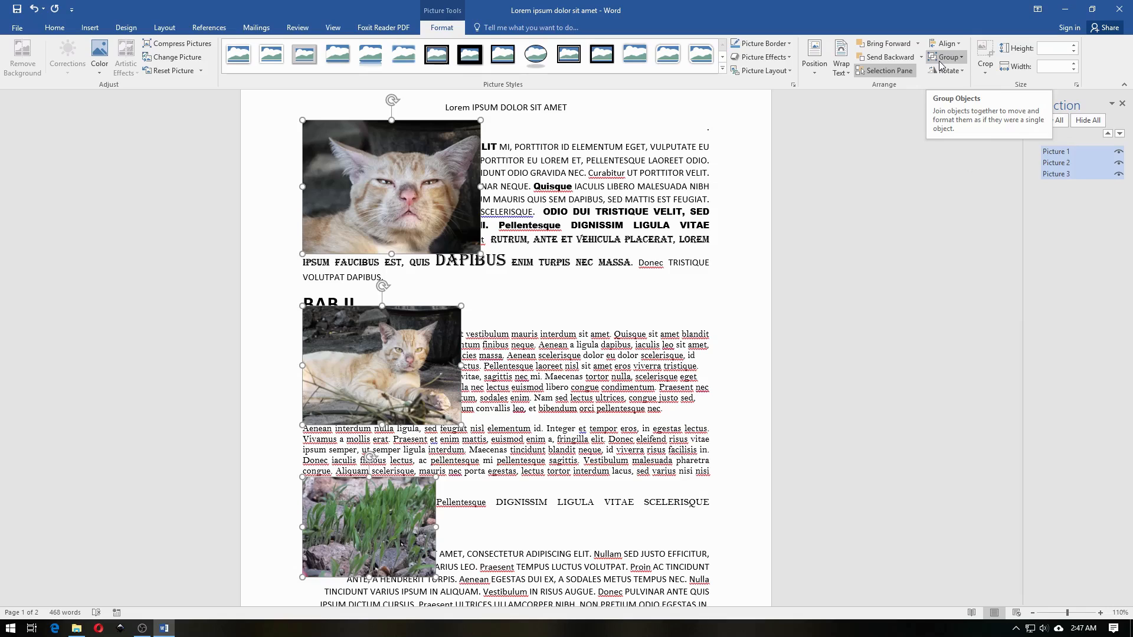
pyautogui.click(944, 43)
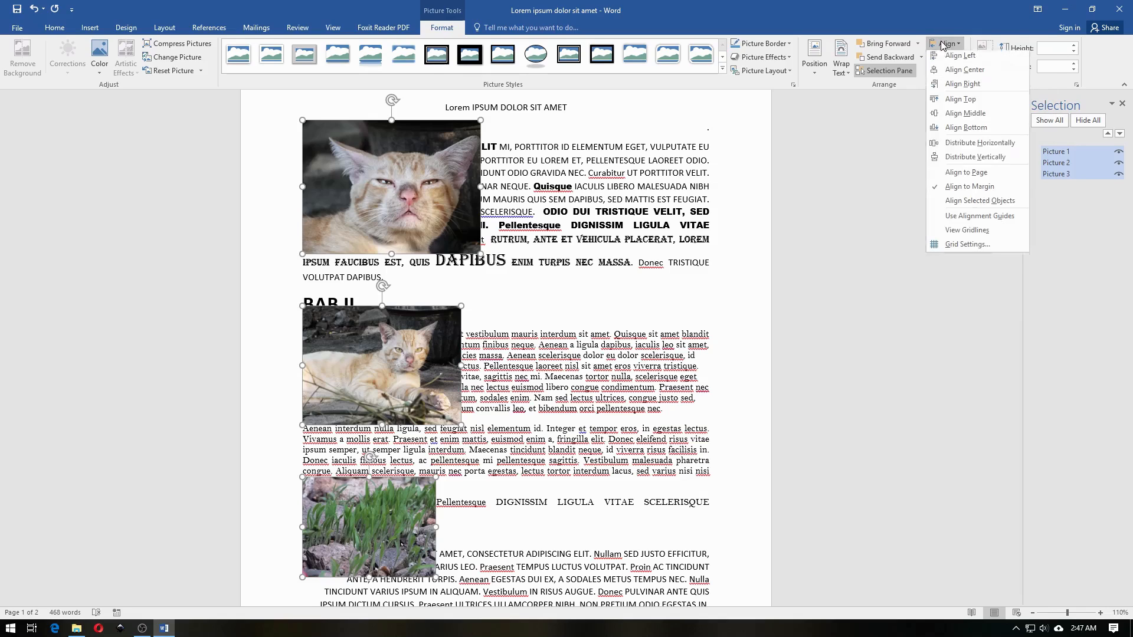
pyautogui.click(965, 131)
pyautogui.scroll(-3, 541, 440)
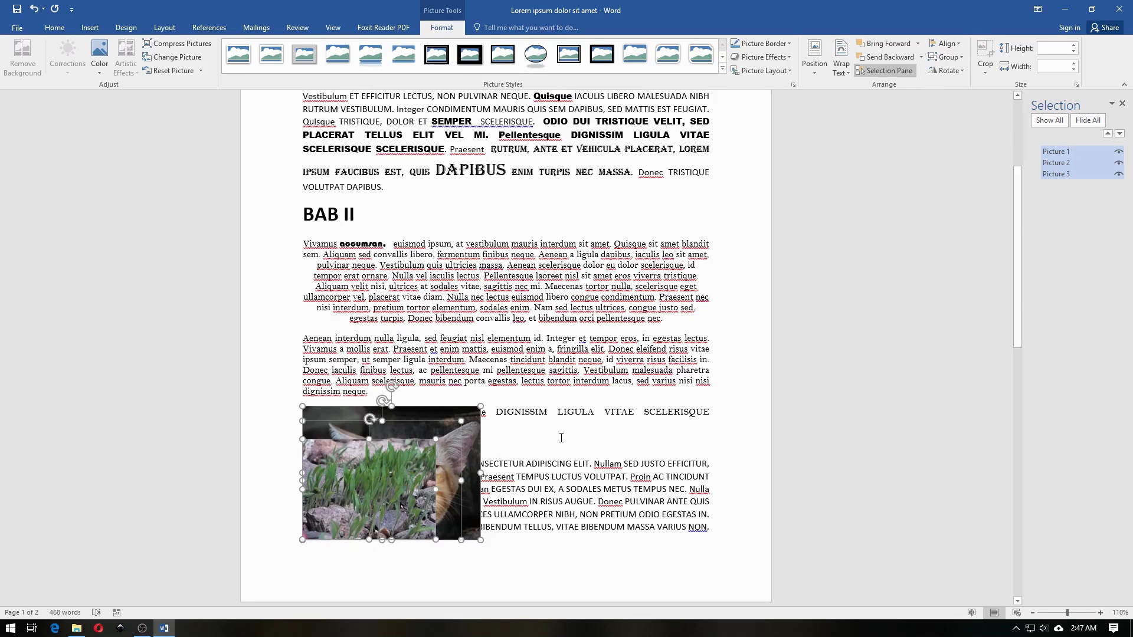
# Step: Spread the stacked pictures side by side near the page bottom, with the plants first, the close-up cat in the middle and the lying cat last
pyautogui.click(486, 436)
pyautogui.click(476, 440)
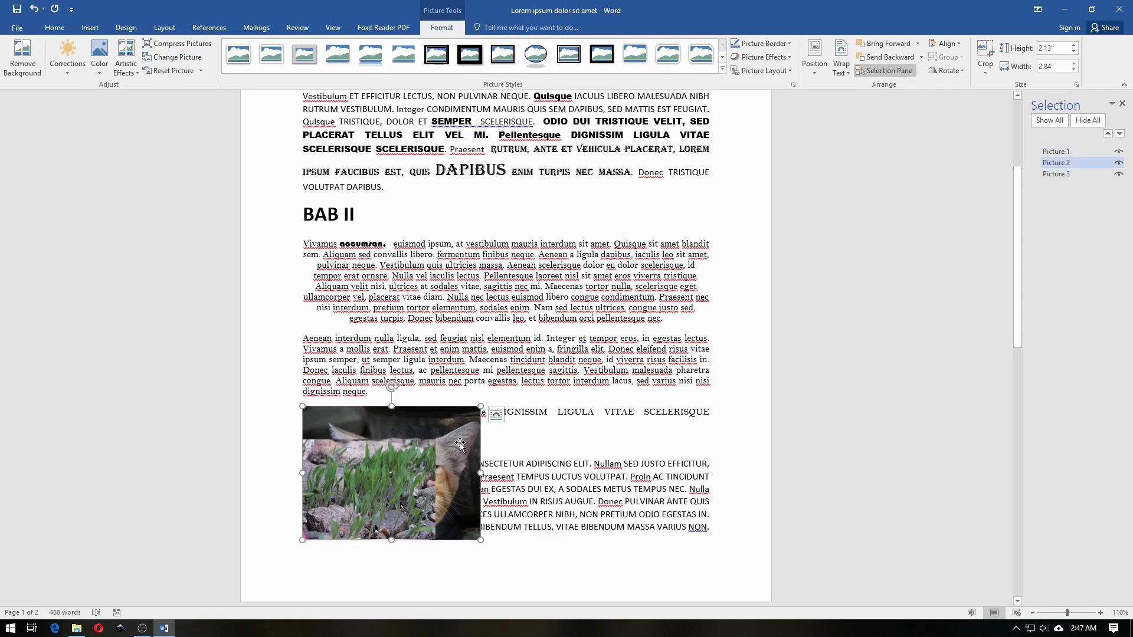
pyautogui.moveTo(463, 437); pyautogui.dragTo(594, 433)
pyautogui.moveTo(410, 426); pyautogui.dragTo(665, 425)
pyautogui.click(490, 499)
pyautogui.moveTo(544, 487); pyautogui.dragTo(530, 478)
pyautogui.click(641, 469)
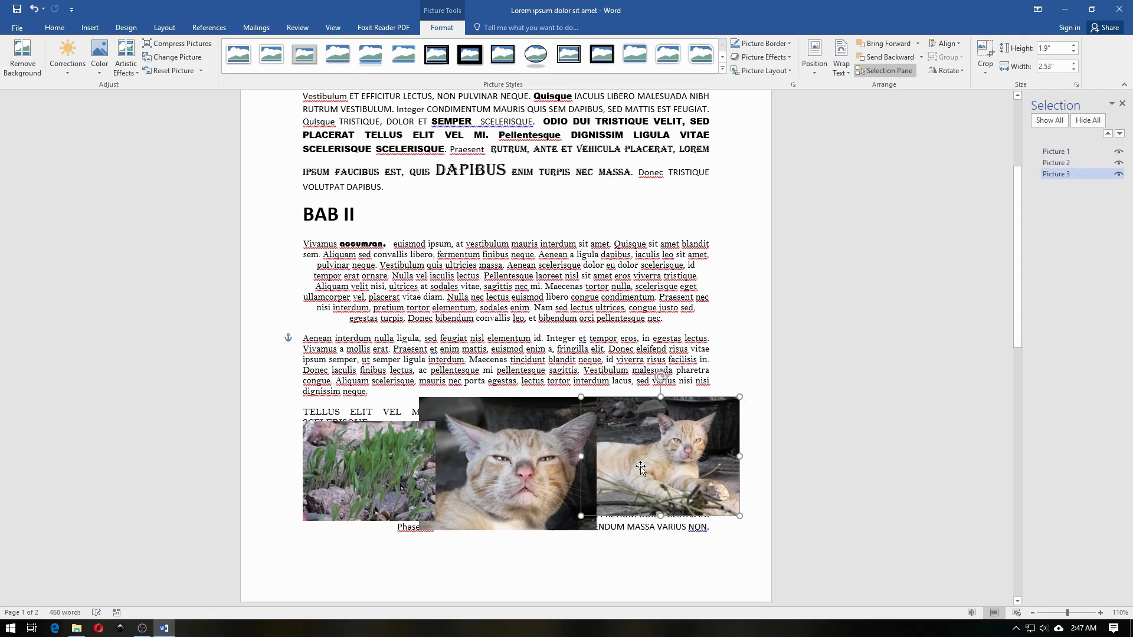
pyautogui.moveTo(643, 468); pyautogui.dragTo(634, 473)
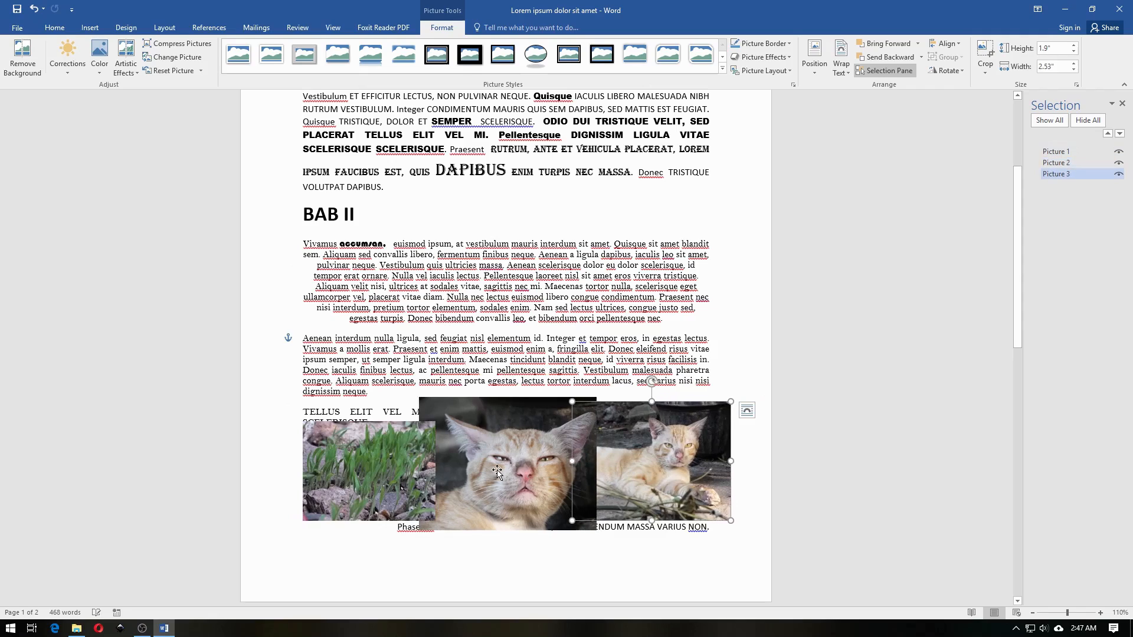
# Step: Select all three pictures and align them to the vertical middle and horizontal center of the margins
pyautogui.click(398, 479)
pyautogui.keyDown('ctrl'); pyautogui.click(456, 433); pyautogui.keyUp('ctrl')
pyautogui.keyDown('ctrl'); pyautogui.click(690, 426); pyautogui.keyUp('ctrl')
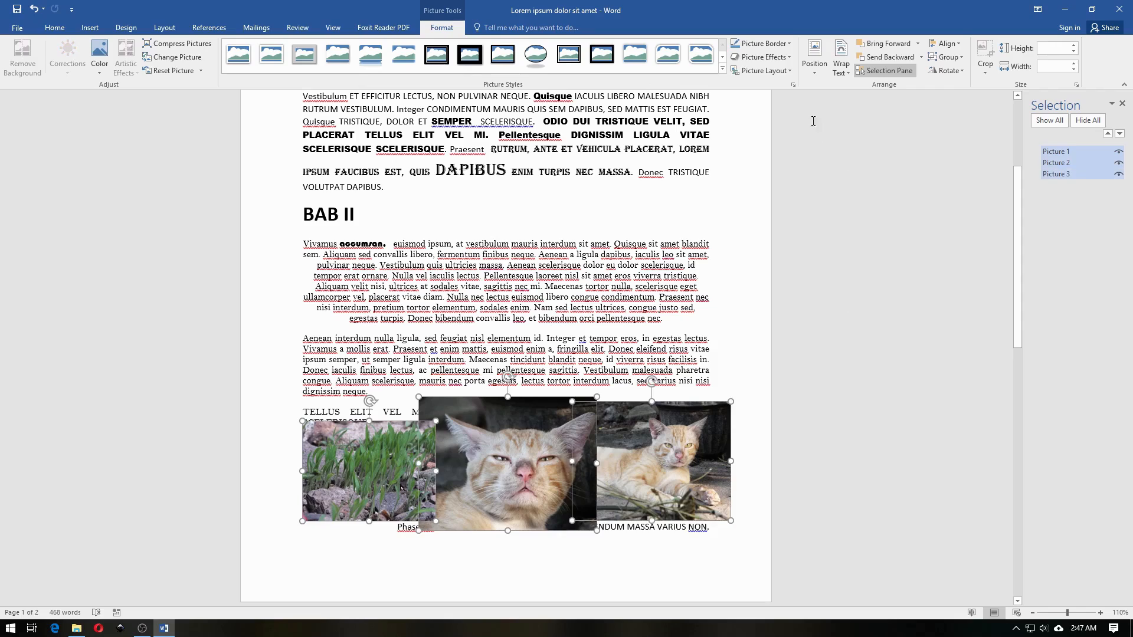
pyautogui.click(945, 43)
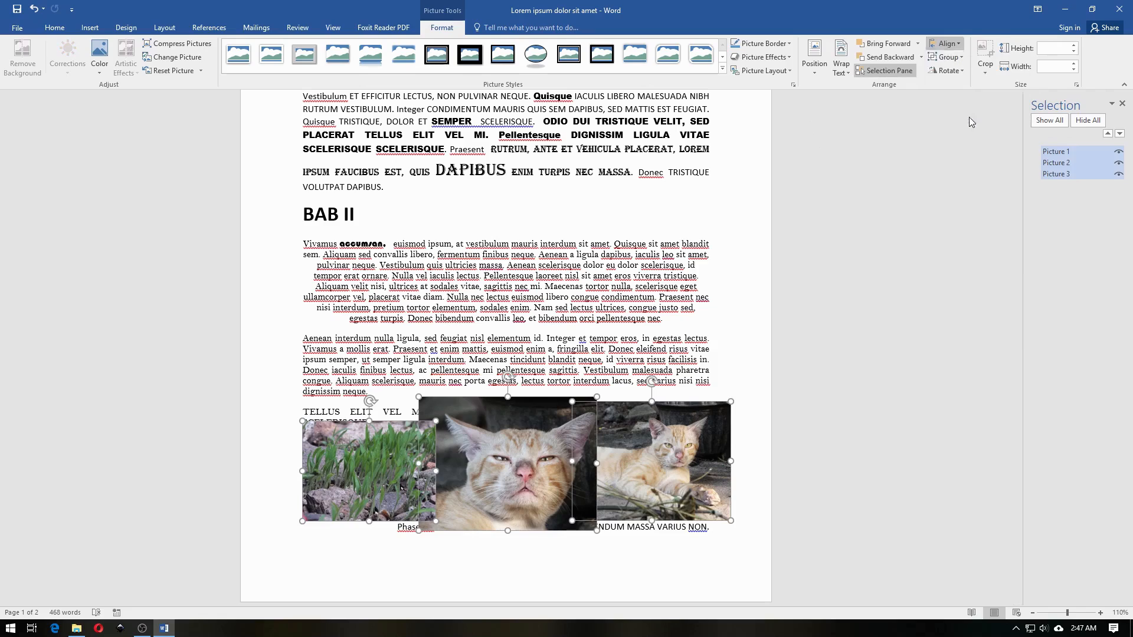
pyautogui.click(968, 116)
pyautogui.click(959, 44)
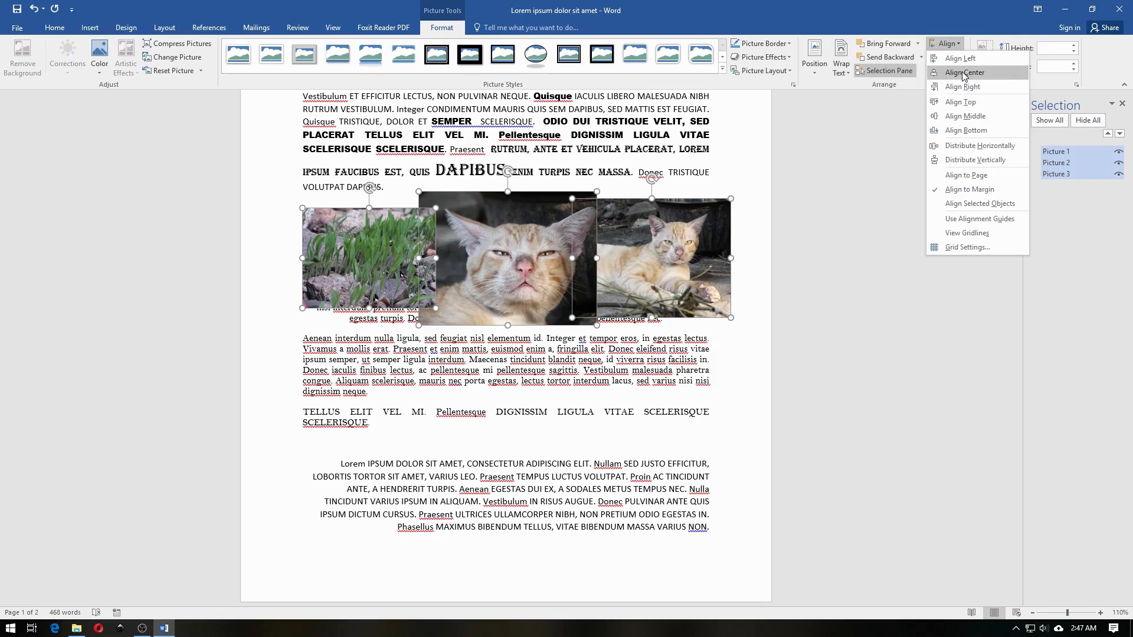
pyautogui.click(964, 72)
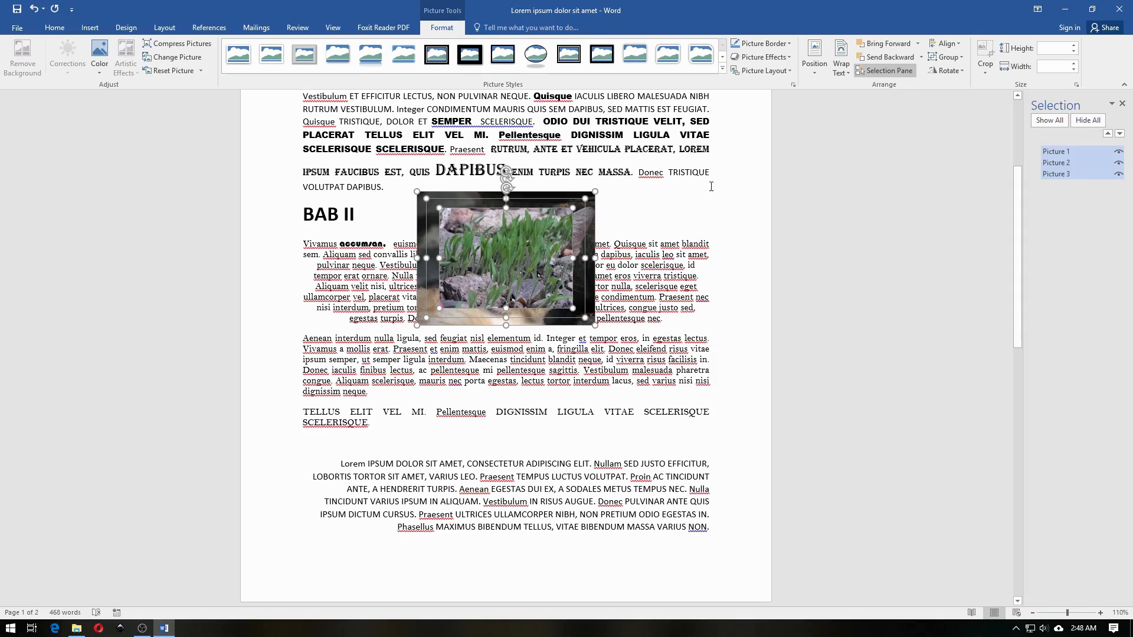
# Step: Align the three selected pictures to the bottom margin and distribute them horizontally between the side margins
pyautogui.click(944, 43)
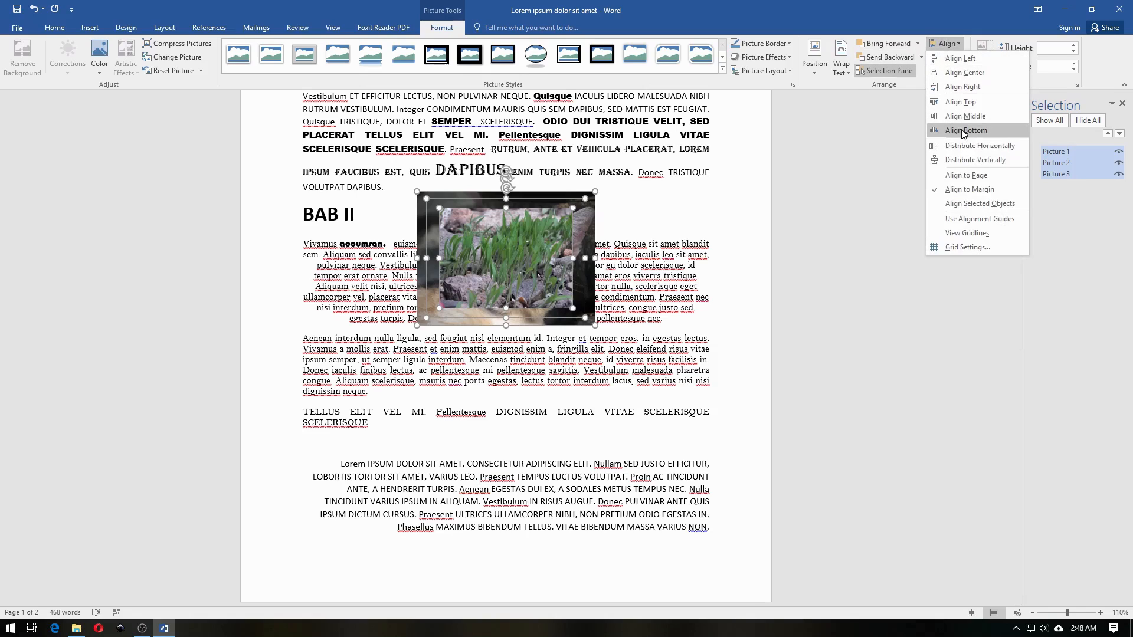
pyautogui.click(963, 135)
pyautogui.click(945, 43)
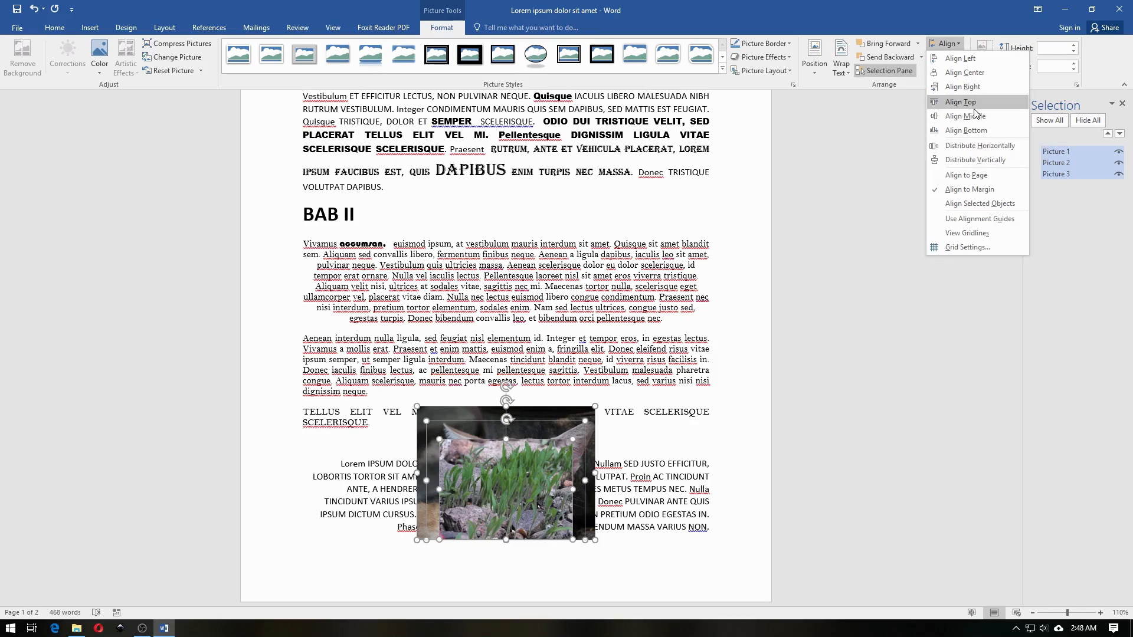
pyautogui.click(975, 146)
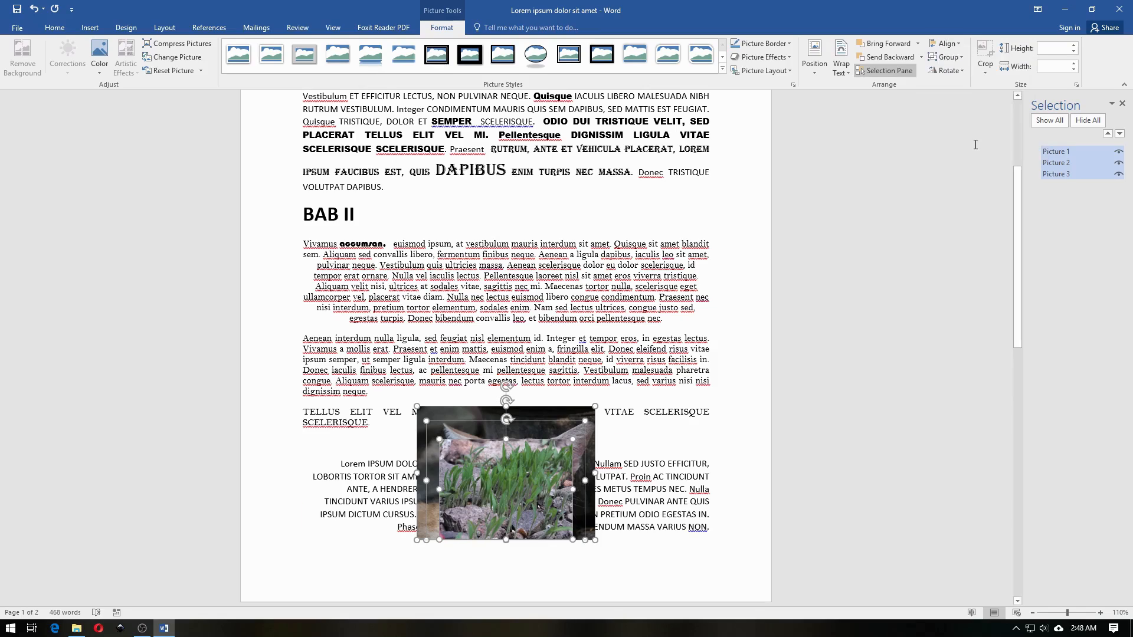
# Step: Try to distribute the three selected pictures vertically between the margins, and undo that distribution
pyautogui.click(945, 43)
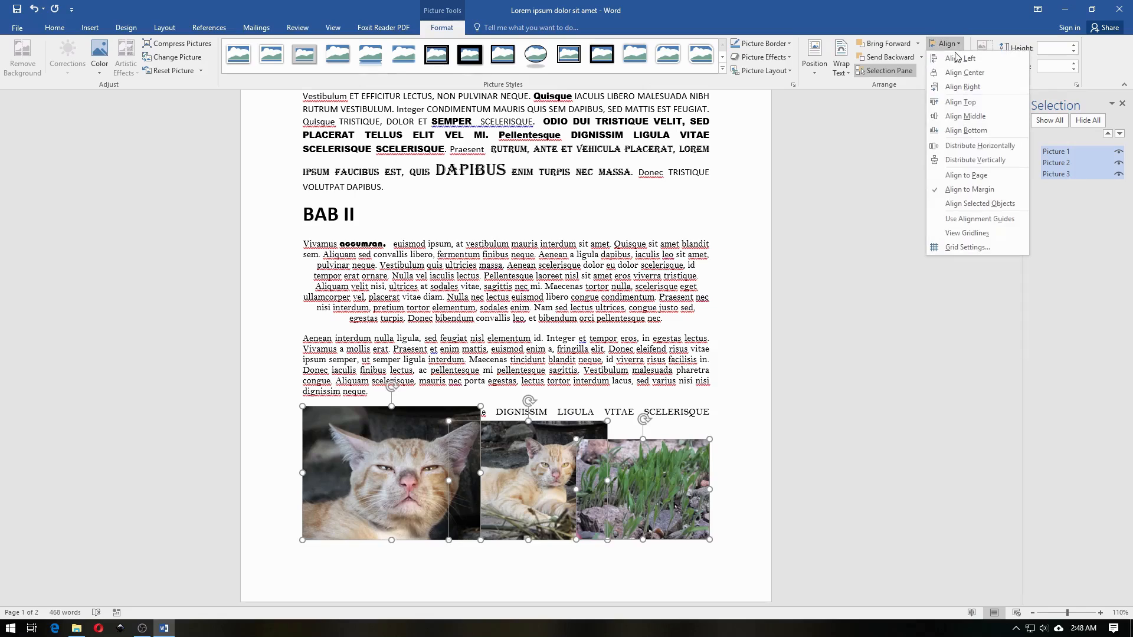
pyautogui.click(984, 166)
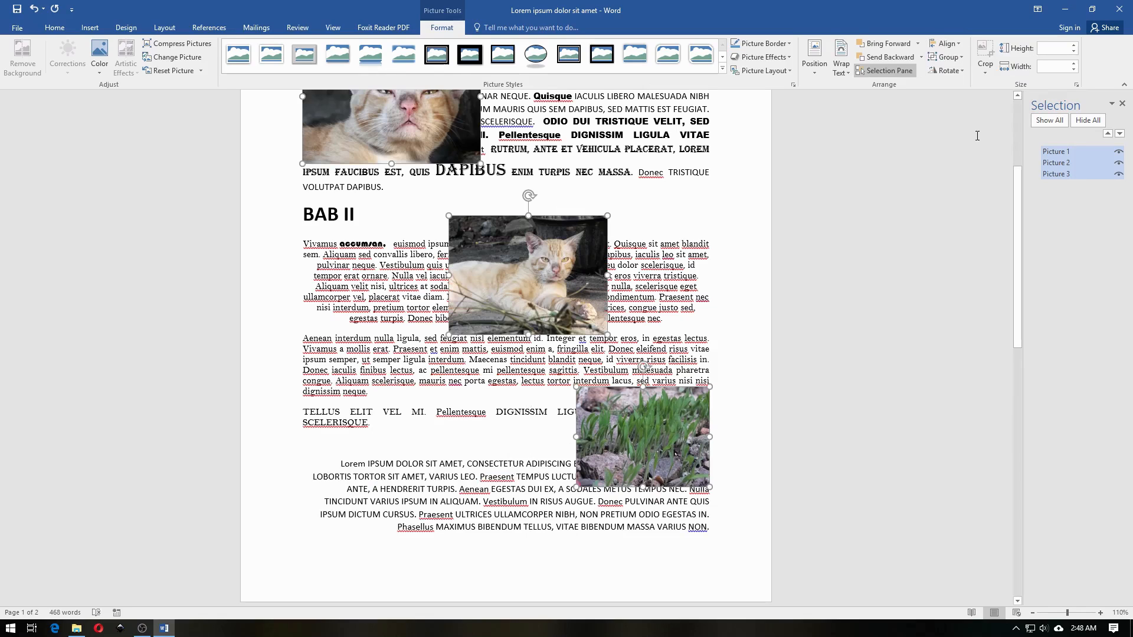
pyautogui.hotkey('ctrl', 'z')
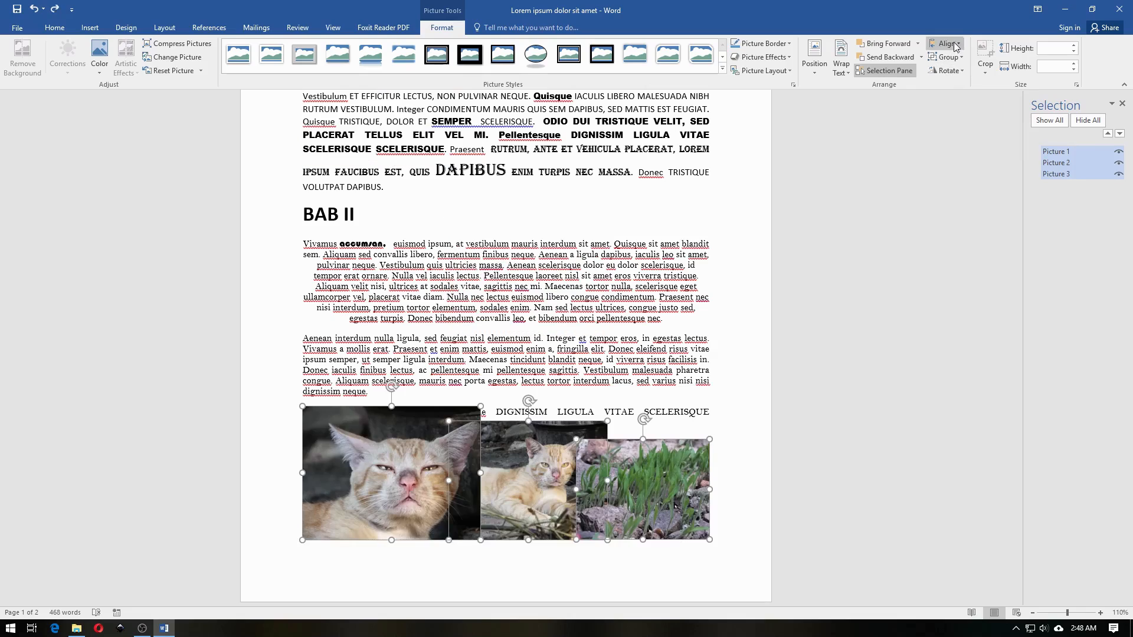
# Step: Distribute the three selected pictures vertically between the margins and switch the alignment reference to Align Selected Objects
pyautogui.click(945, 43)
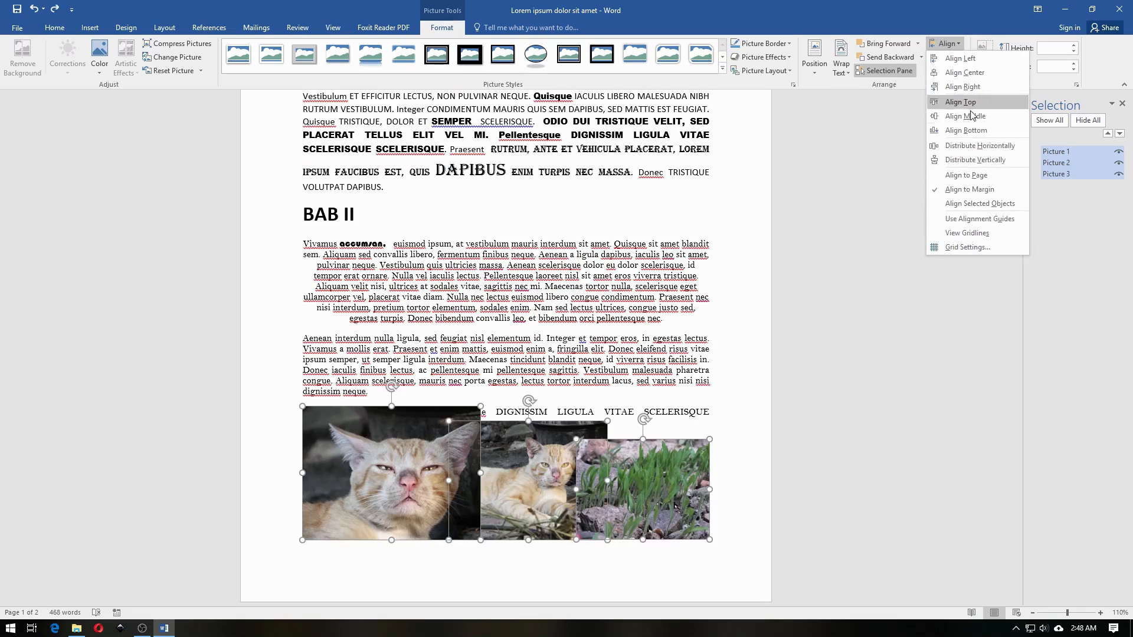
pyautogui.click(975, 159)
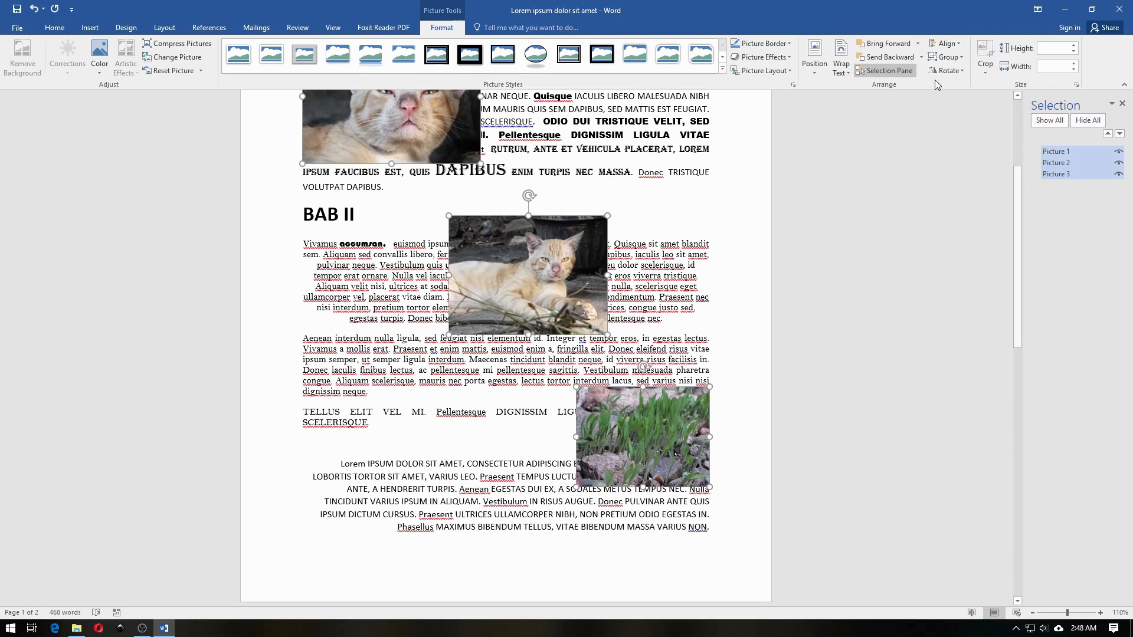
pyautogui.click(945, 43)
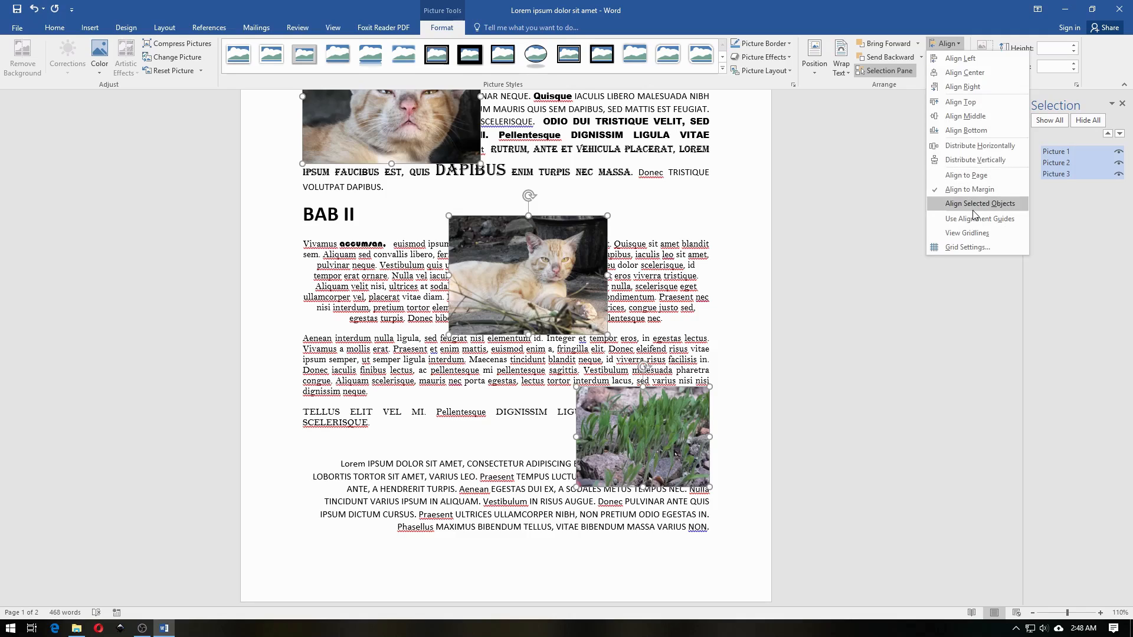
pyautogui.click(975, 204)
# Step: Align the selected pictures' top edges and left edges relative to one another
pyautogui.click(944, 43)
pyautogui.click(960, 102)
pyautogui.click(944, 43)
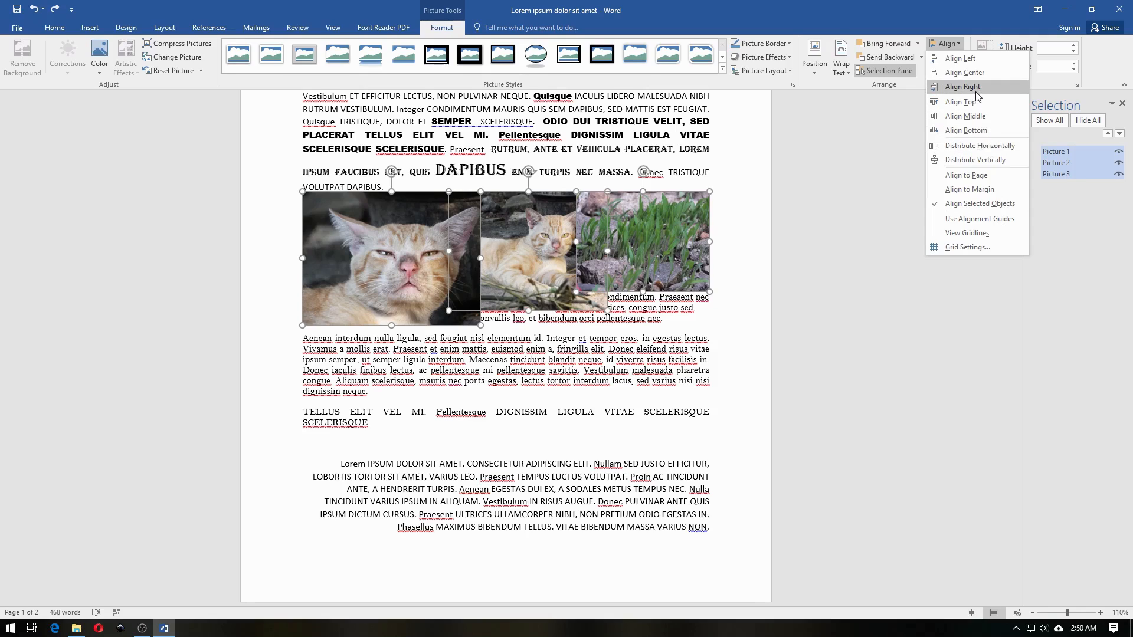
pyautogui.click(960, 58)
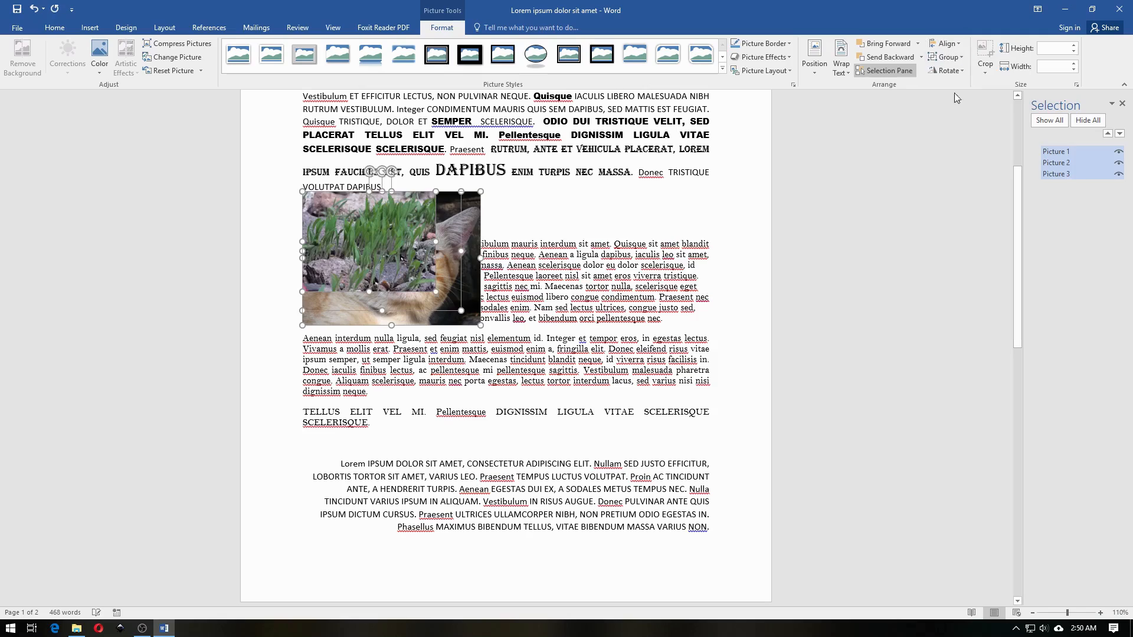
# Step: Align the selected pictures on their horizontal centers, followed by their right edges, relative to one another
pyautogui.click(956, 56)
pyautogui.click(957, 44)
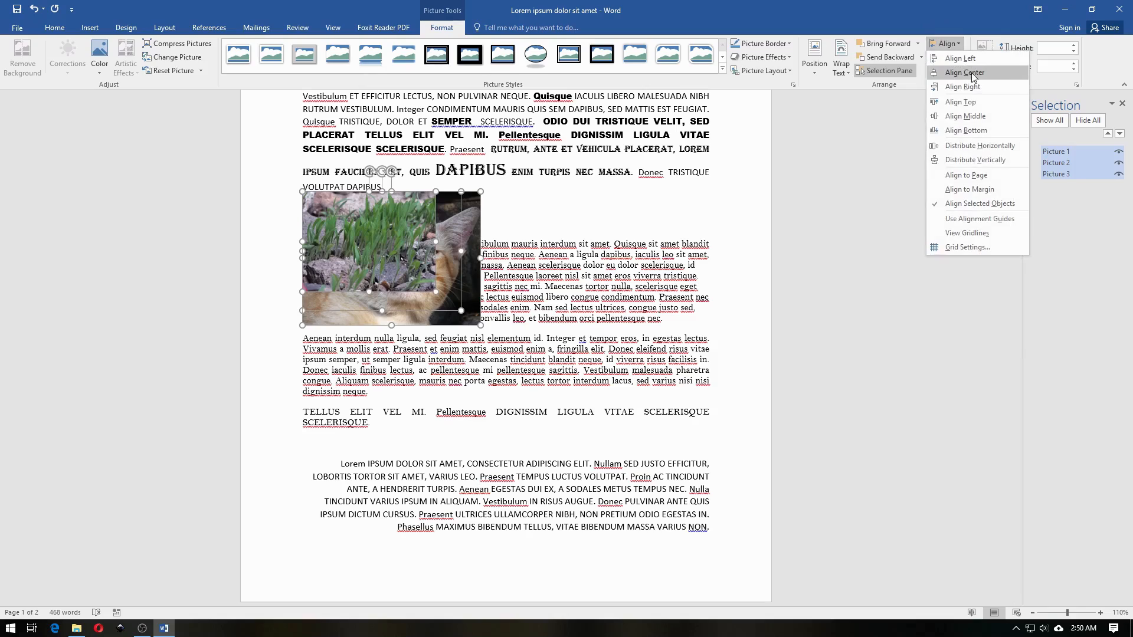
pyautogui.click(973, 76)
pyautogui.click(961, 42)
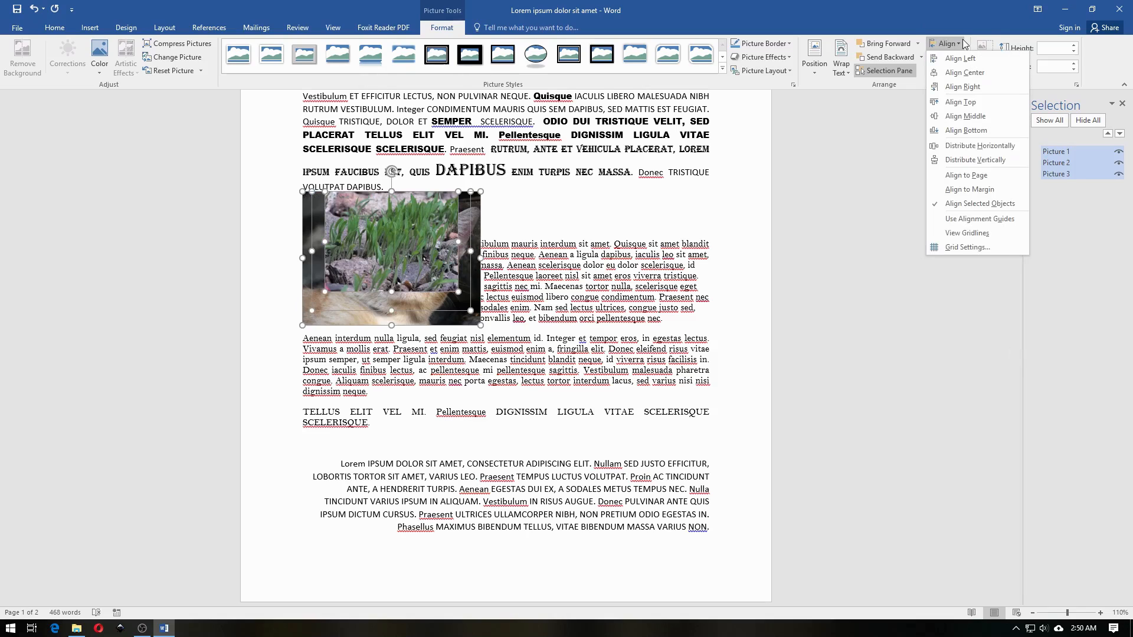
pyautogui.click(965, 86)
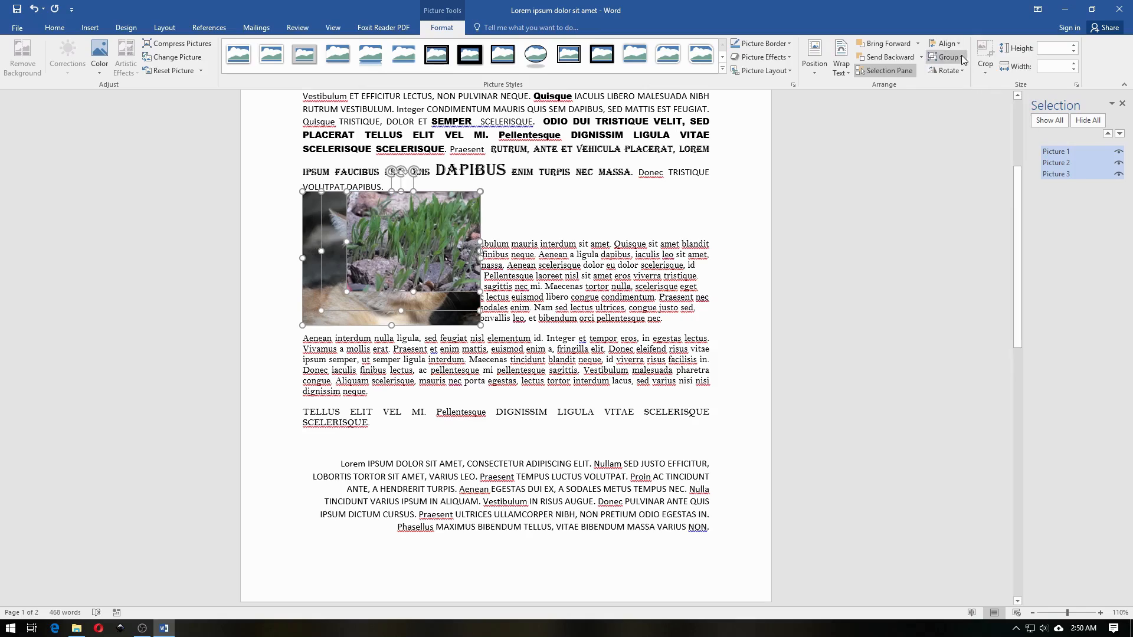
# Step: Apply top, middle and bottom alignment in turn to the pictures relative to one another
pyautogui.click(958, 44)
pyautogui.click(967, 101)
pyautogui.click(946, 43)
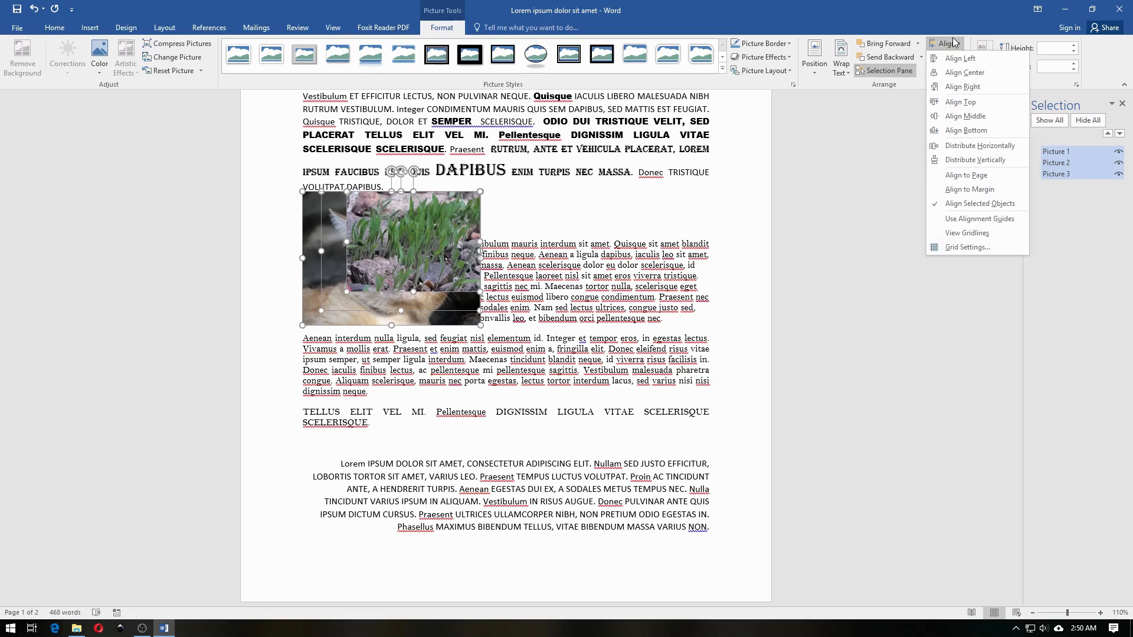
pyautogui.click(965, 117)
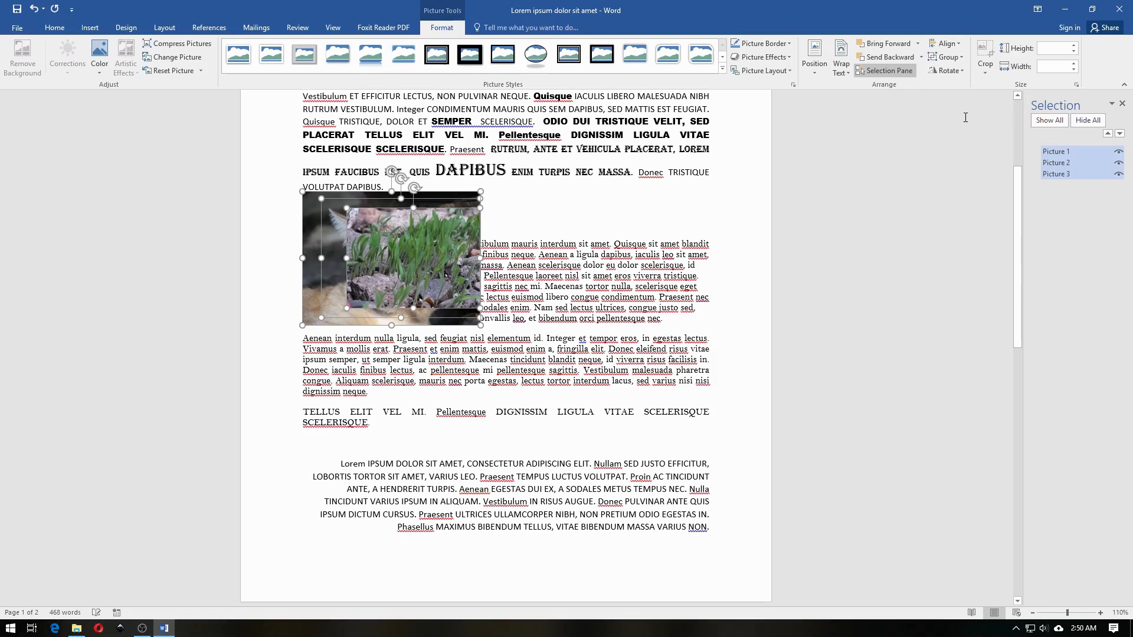
pyautogui.click(946, 43)
pyautogui.click(972, 130)
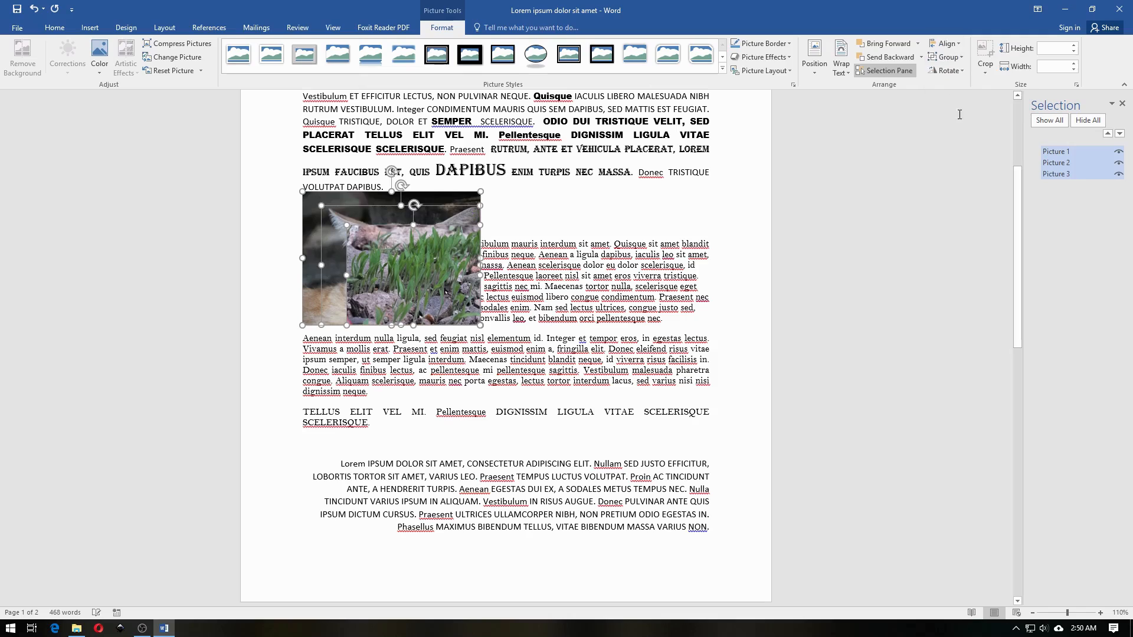
# Step: Distribute the three pictures horizontally and vertically relative to one another
pyautogui.click(946, 43)
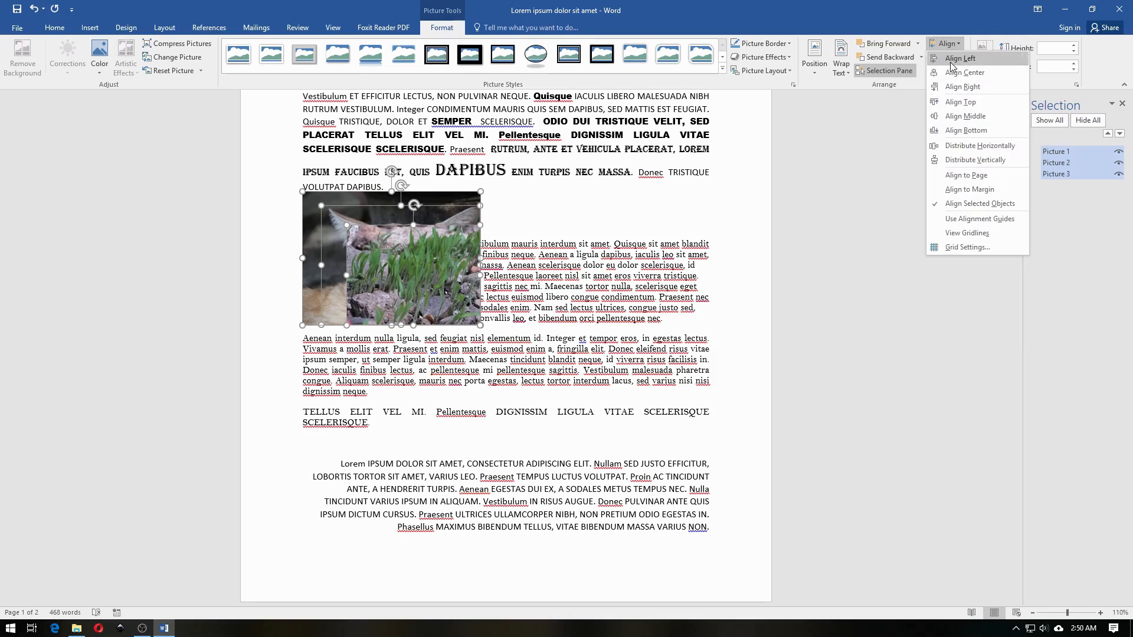
pyautogui.click(968, 146)
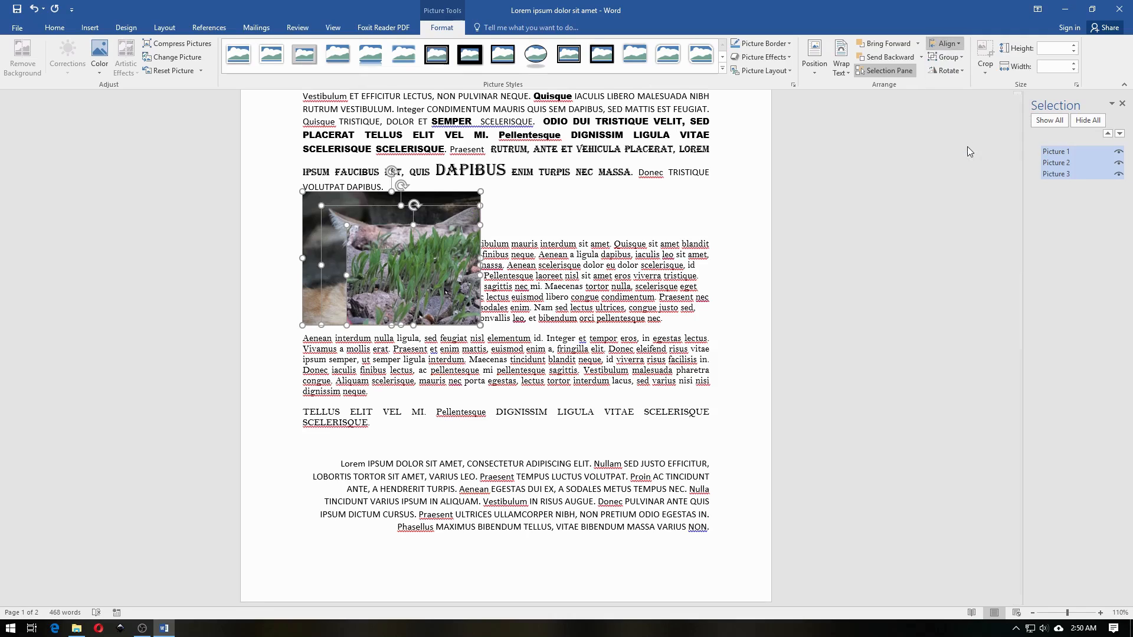
pyautogui.click(947, 43)
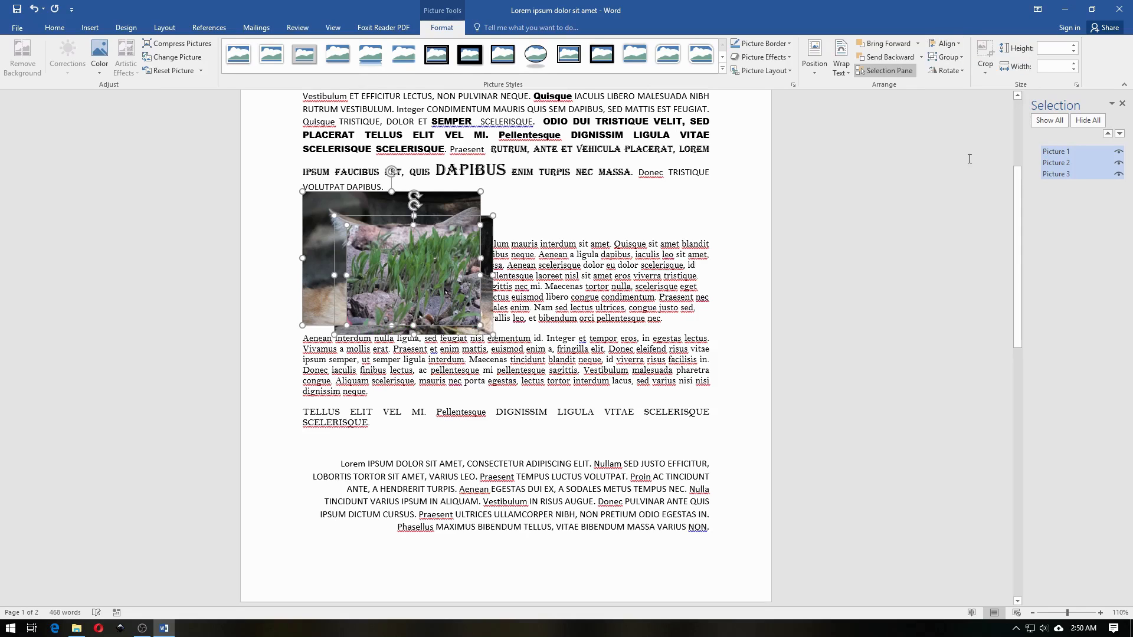
# Step: Switch the alignment reference back to Align to Margin and align the pictures to the vertical middle
pyautogui.click(945, 43)
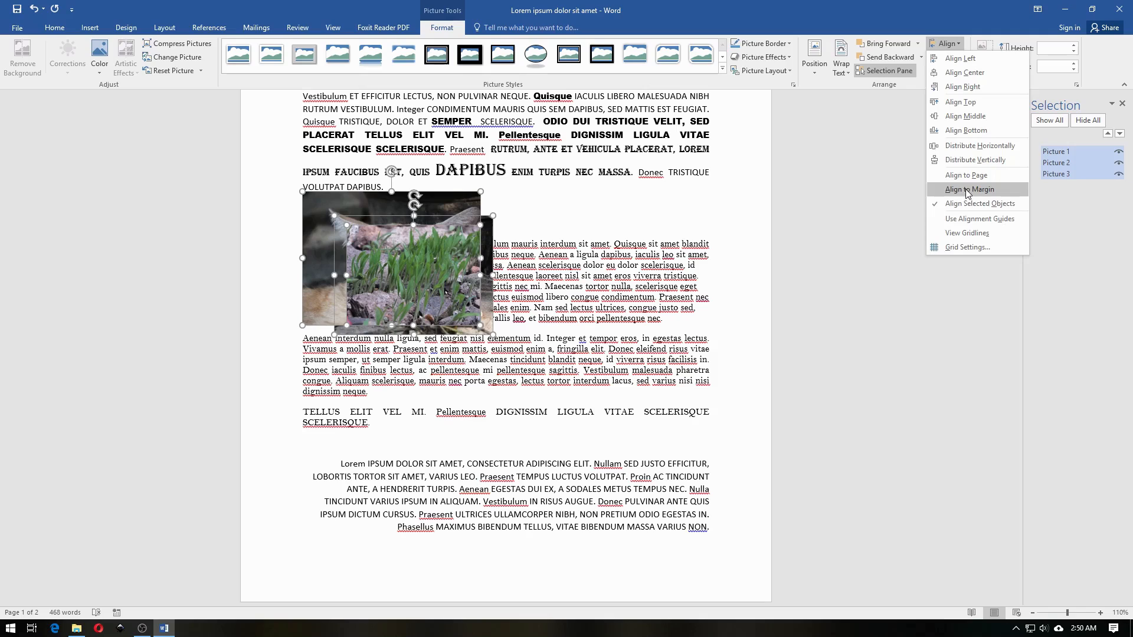
pyautogui.click(968, 190)
pyautogui.click(946, 43)
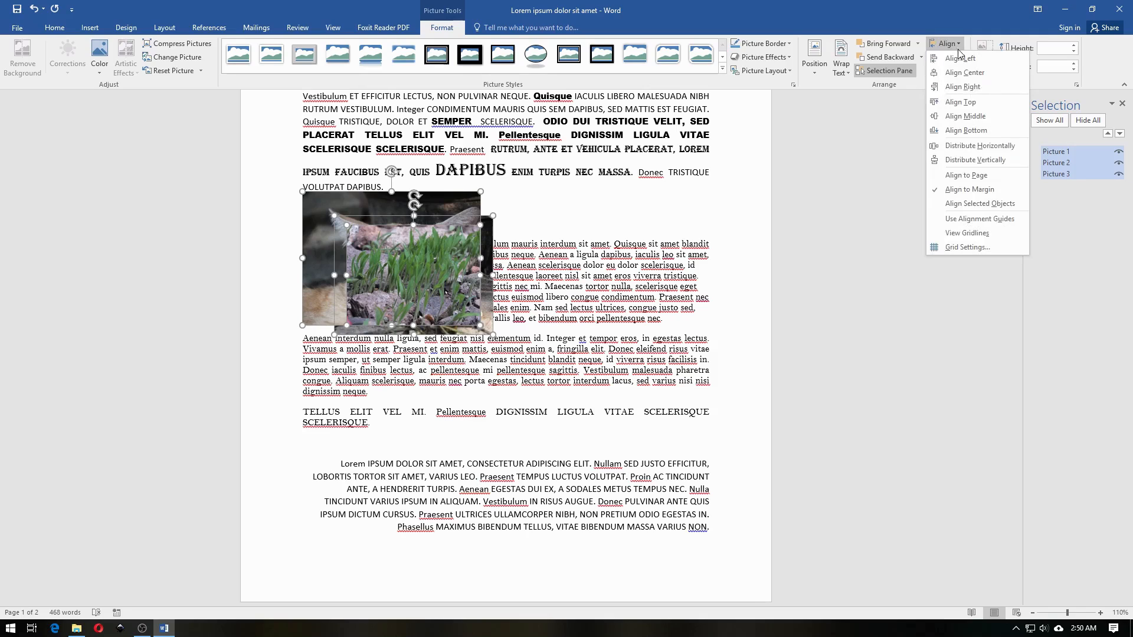
pyautogui.click(980, 117)
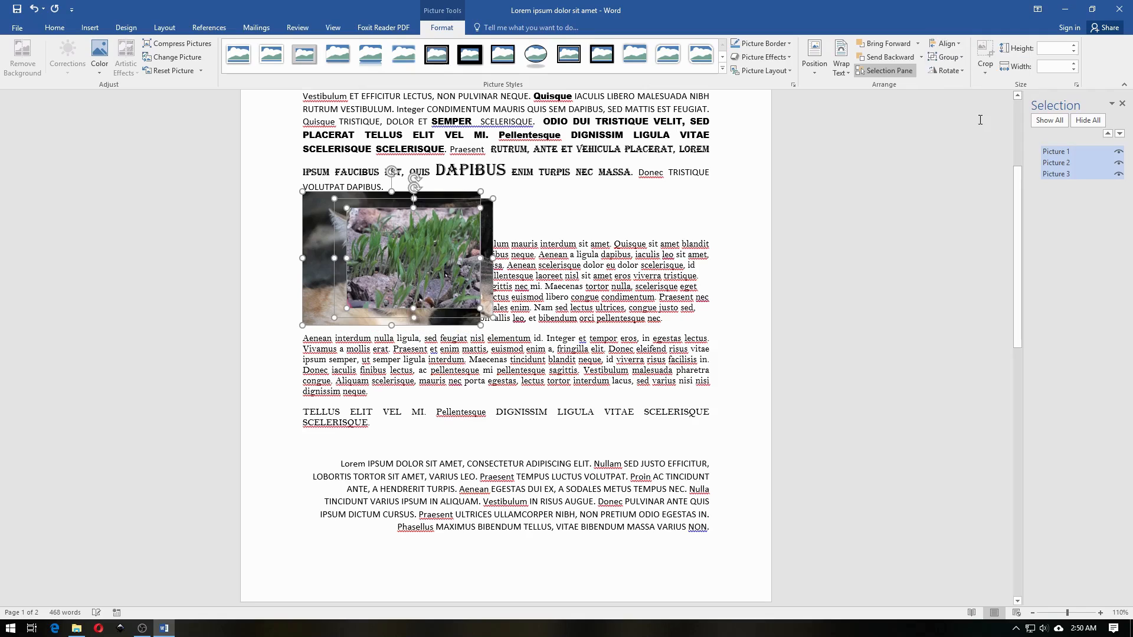
# Step: Align the three selected pictures to the right margin, followed by the horizontal center between the margins
pyautogui.click(945, 43)
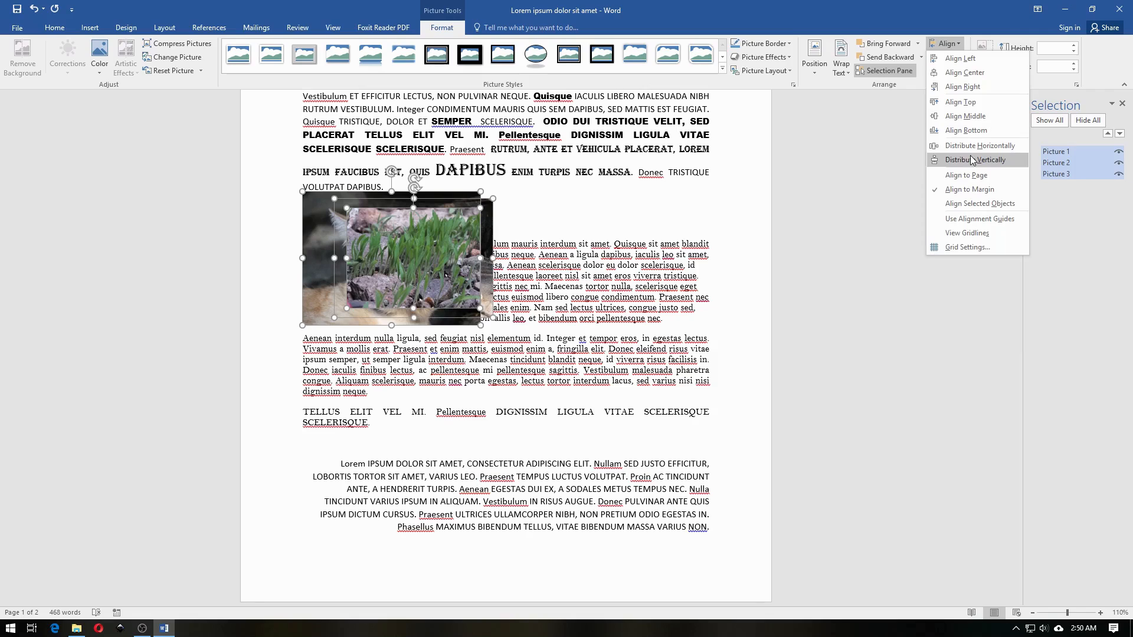
pyautogui.click(960, 86)
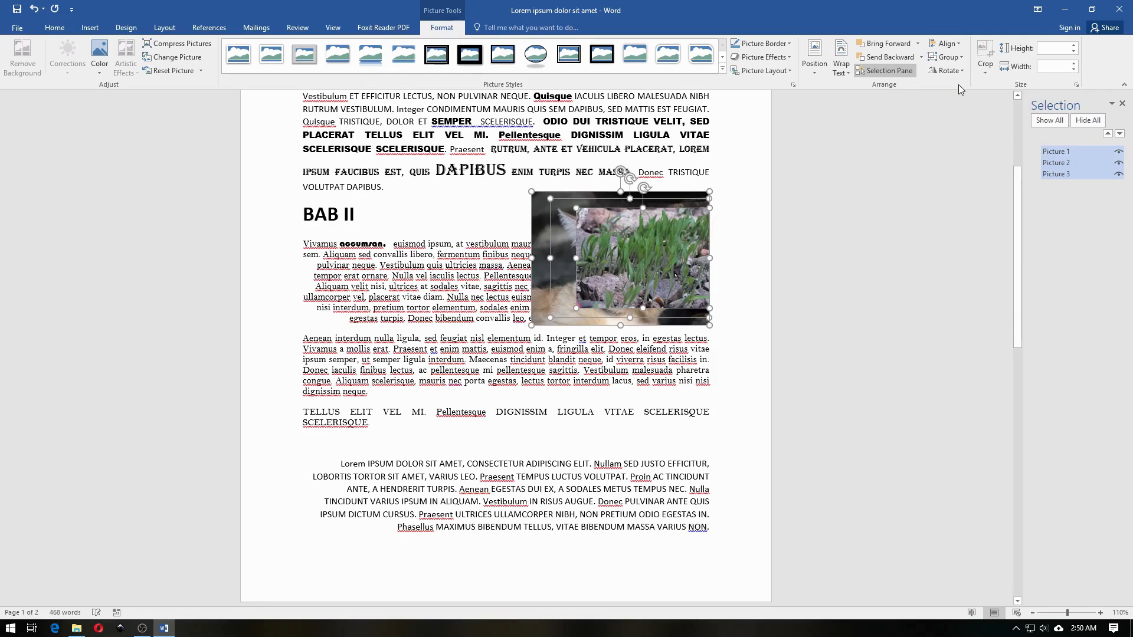
pyautogui.click(951, 43)
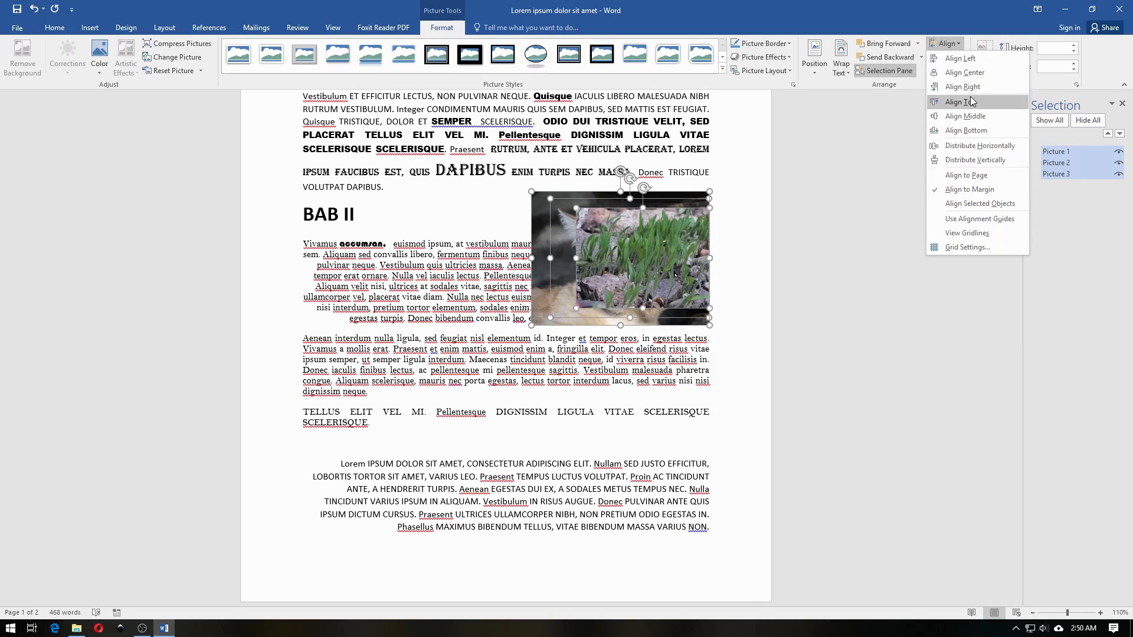
pyautogui.click(969, 73)
# Step: Distribute the three centered pictures horizontally across the width between the margins
pyautogui.click(961, 44)
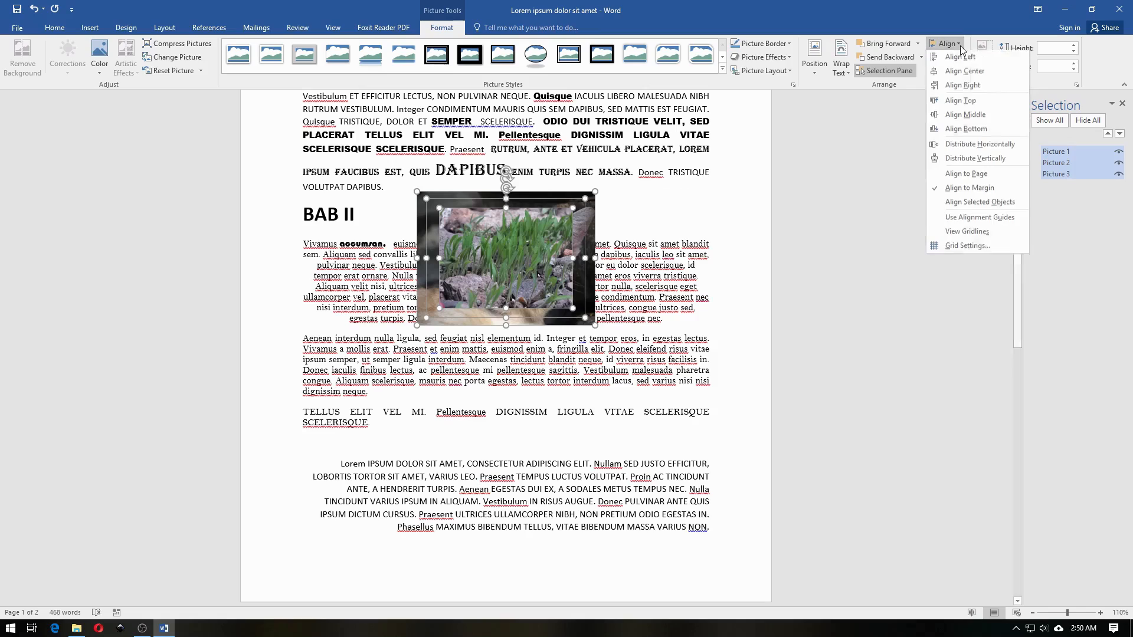
pyautogui.click(975, 147)
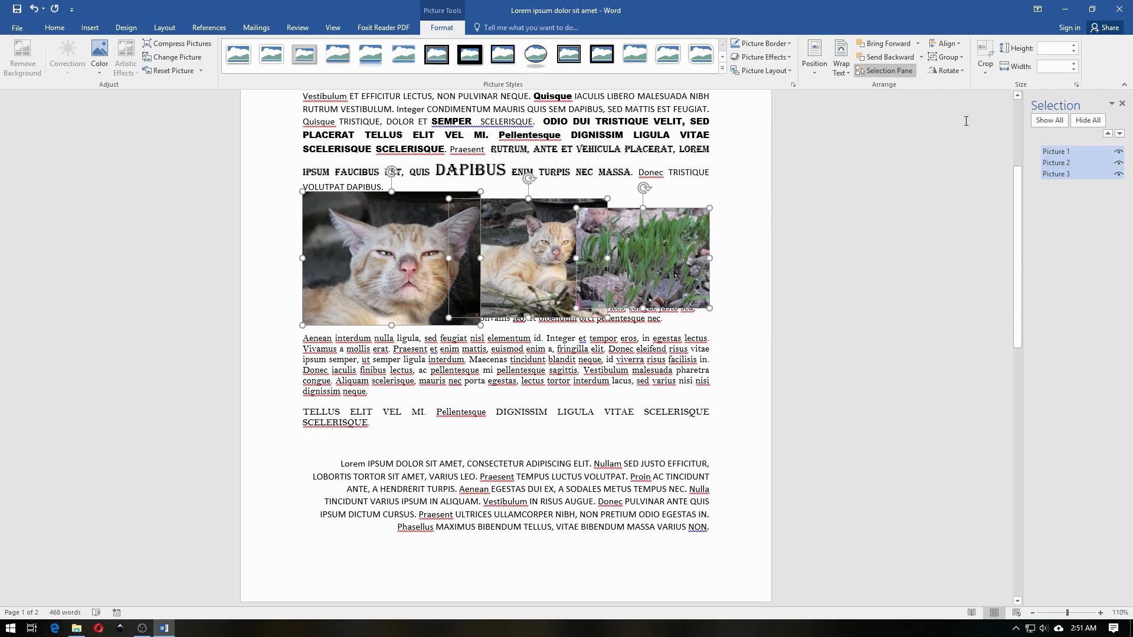
pyautogui.scroll(3, 658, 338)
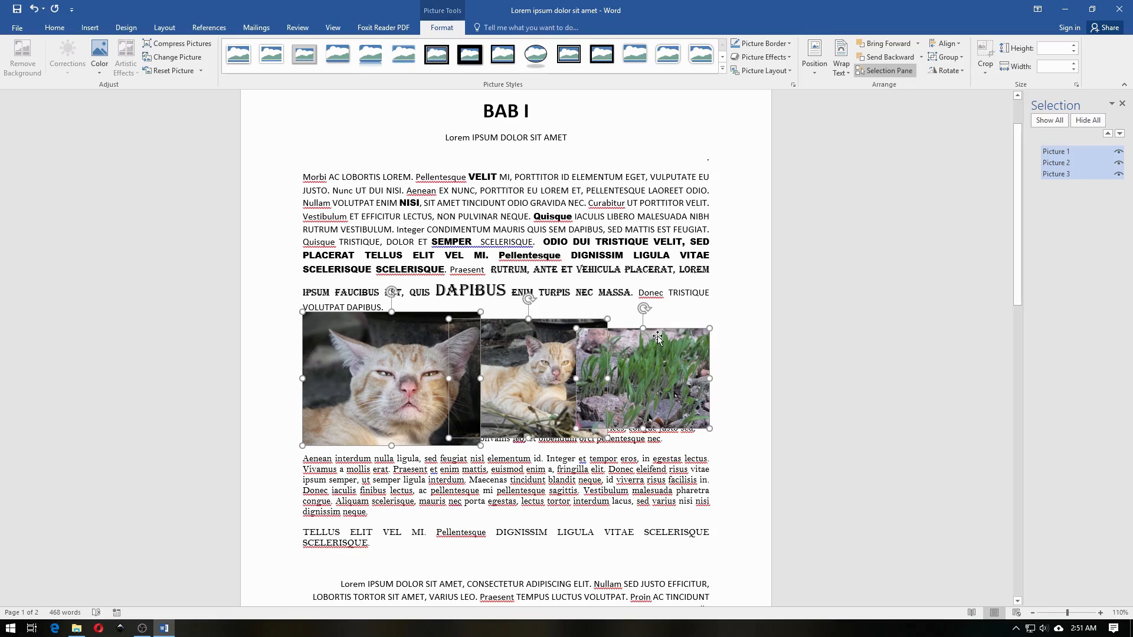